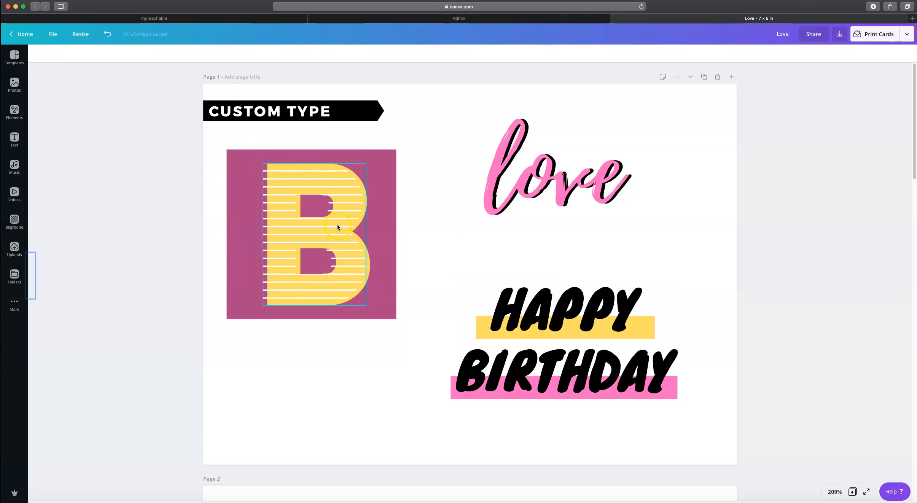
Step: Add a heading text box to the High/Low Light page (page 2)
scroll(461, 246, down, 6)
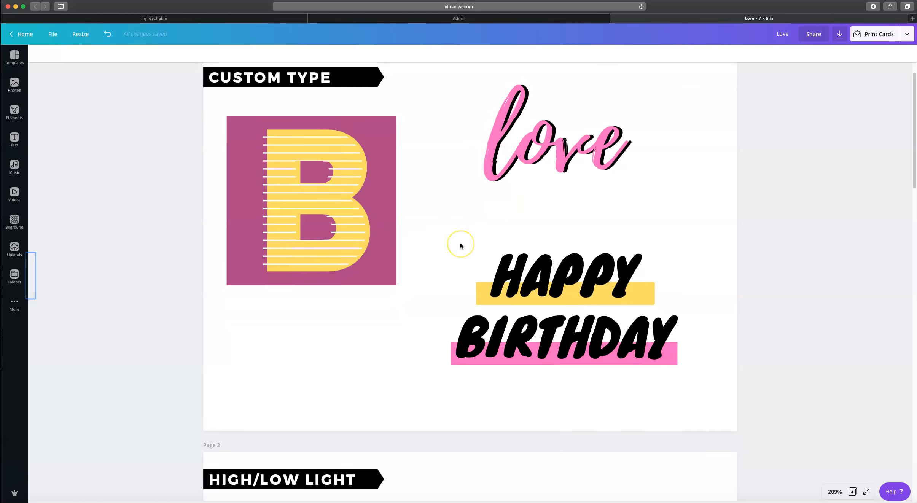
scroll(460, 243, down, 1)
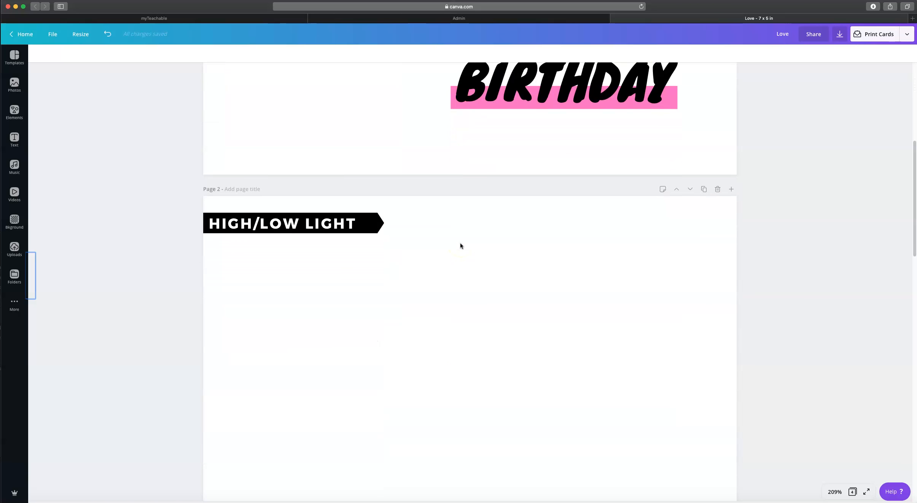
scroll(460, 243, down, 2)
click(431, 268)
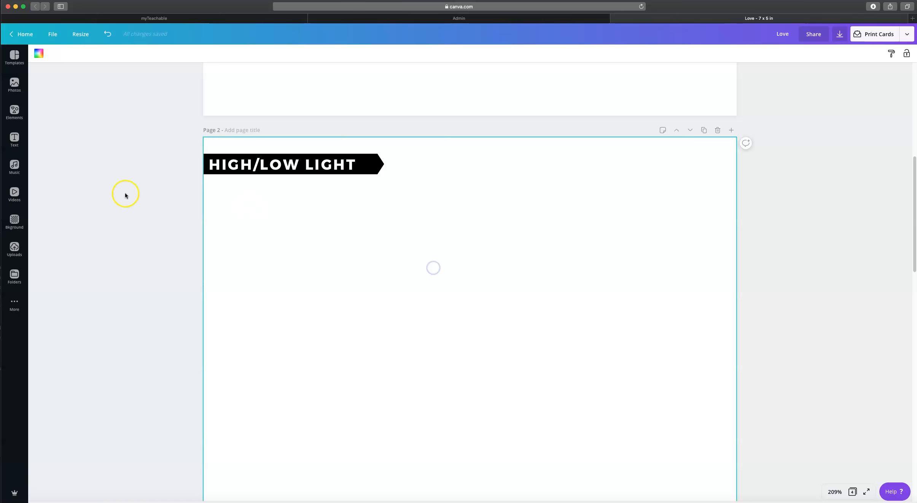
click(14, 139)
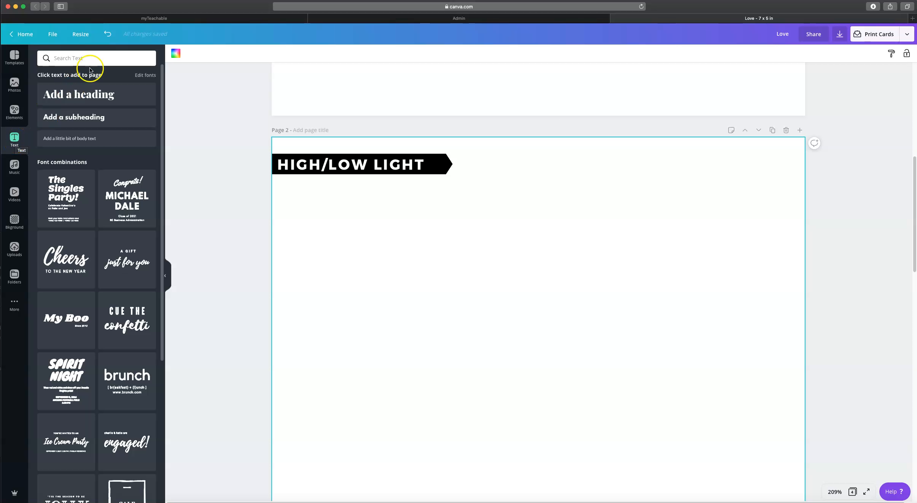
click(94, 97)
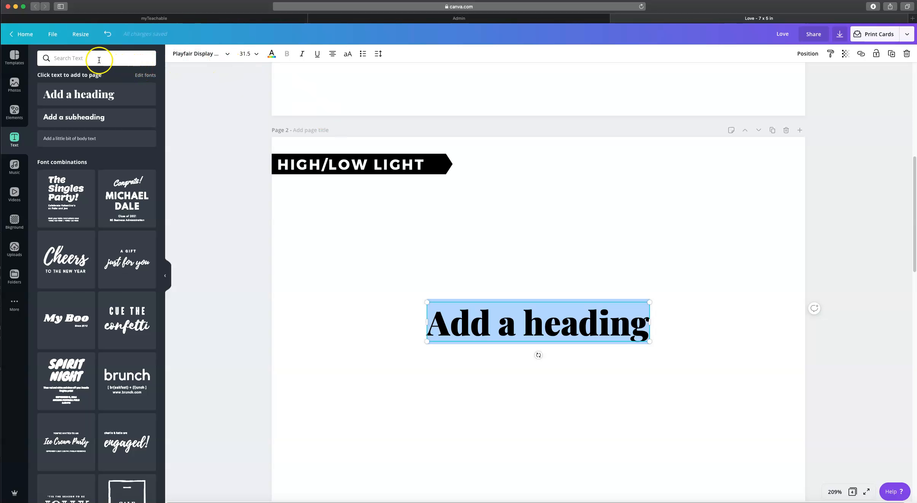
Step: Change the new heading's font to Playlist Script
click(204, 54)
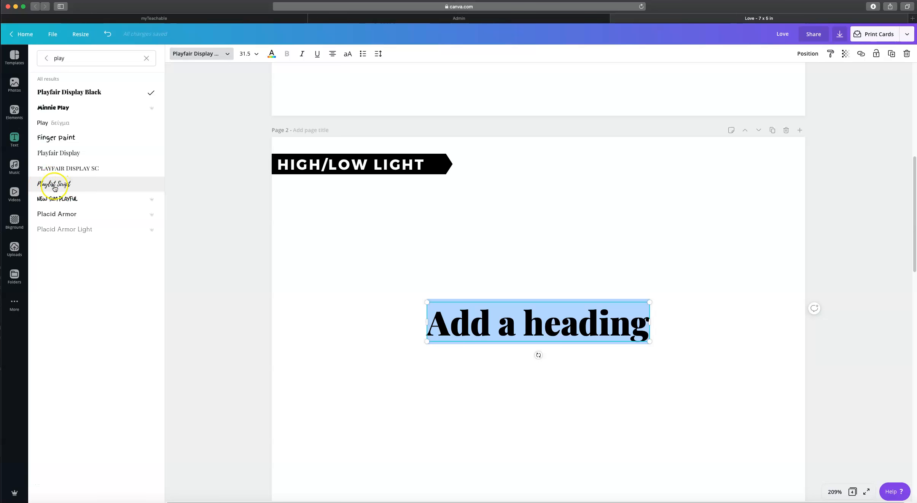
click(72, 58)
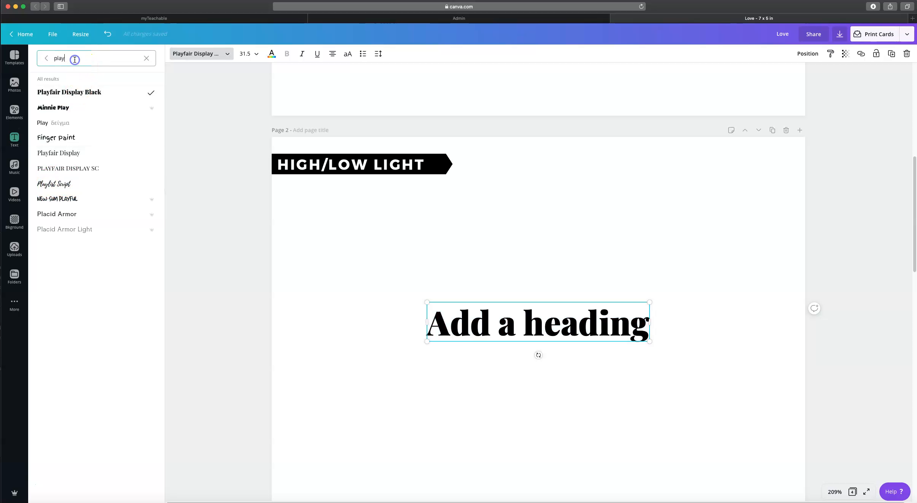
click(63, 185)
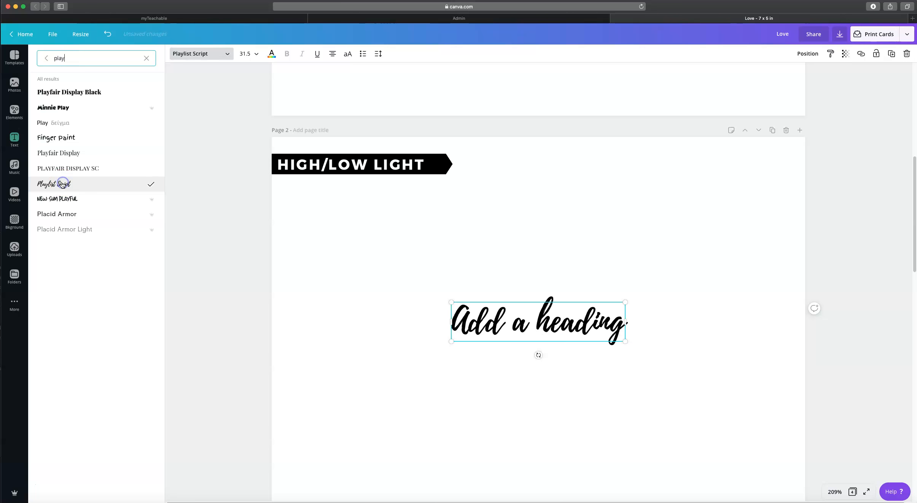
Step: Replace the heading's placeholder text with "love"
double_click(536, 317)
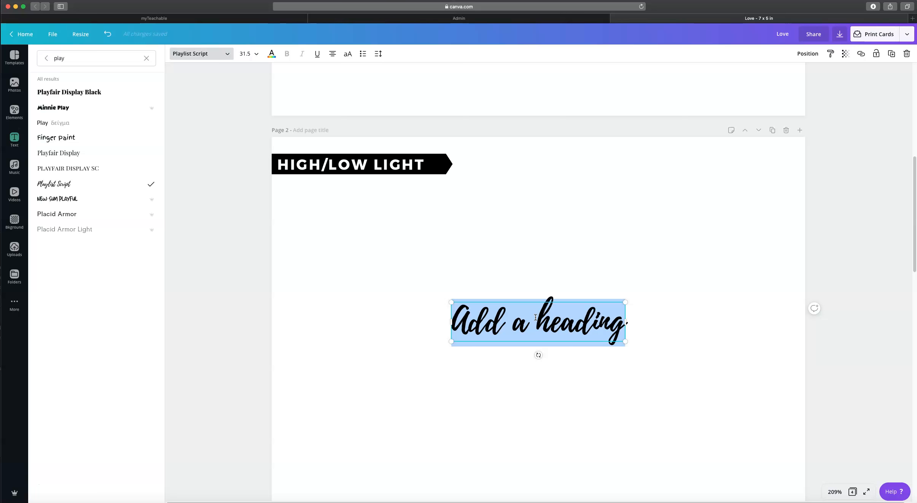
key(BackSpace)
text(love)
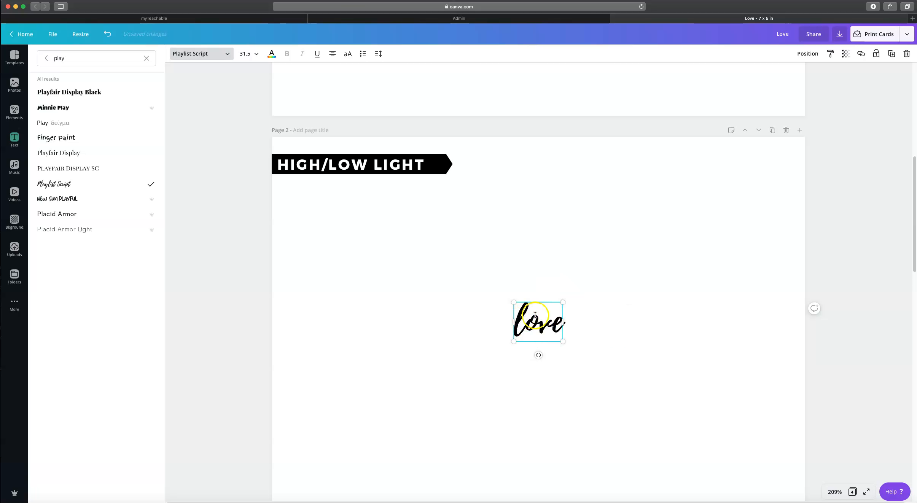
Step: Enlarge the "love" text to font size 119 and move it to the horizontal centre of page 2
drag(563, 341, 719, 427)
drag(533, 372, 477, 317)
click(631, 292)
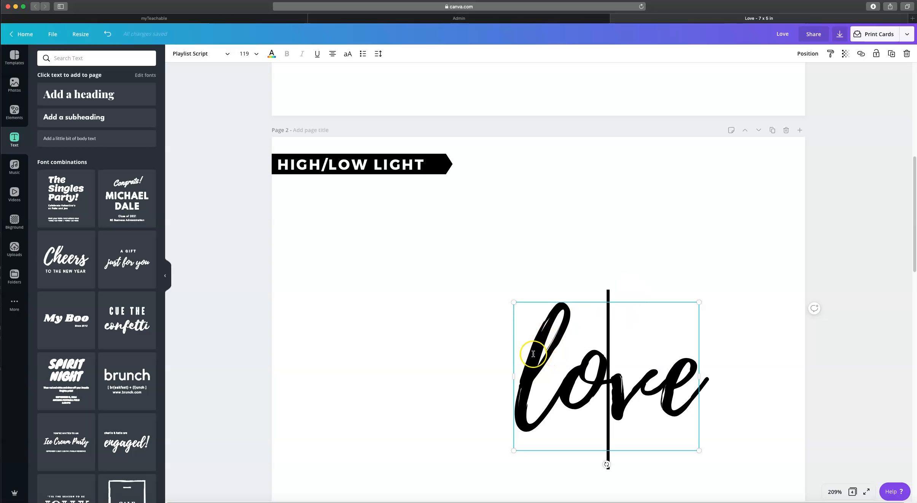
drag(535, 357, 461, 330)
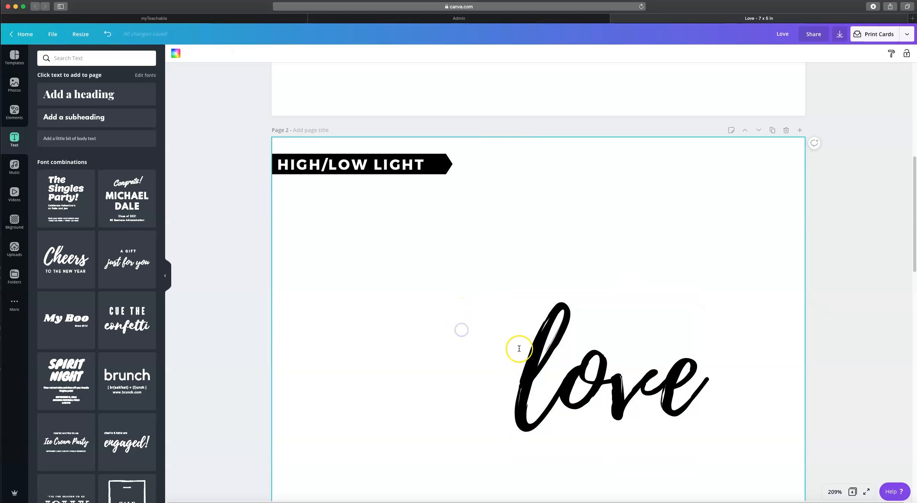
drag(533, 351, 464, 295)
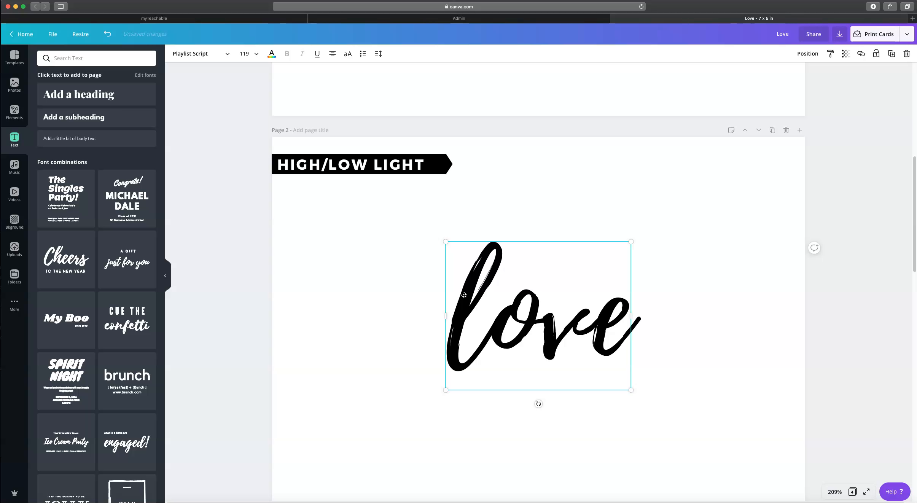
Step: Duplicate the black "love" text and colour the copy pink from the document colours
click(528, 318)
click(892, 53)
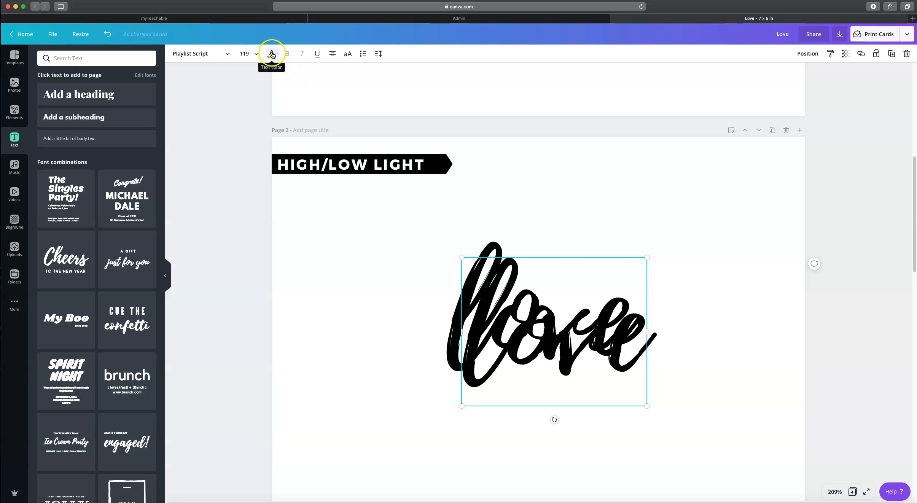
click(272, 56)
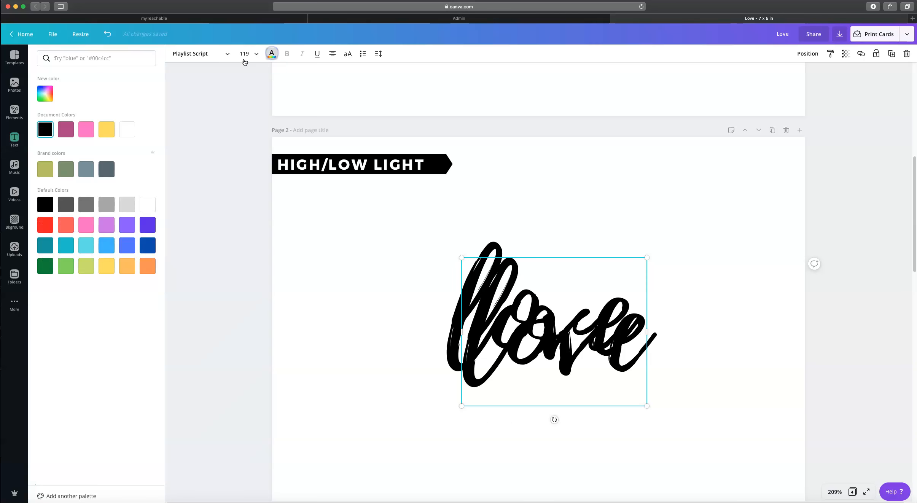
click(86, 129)
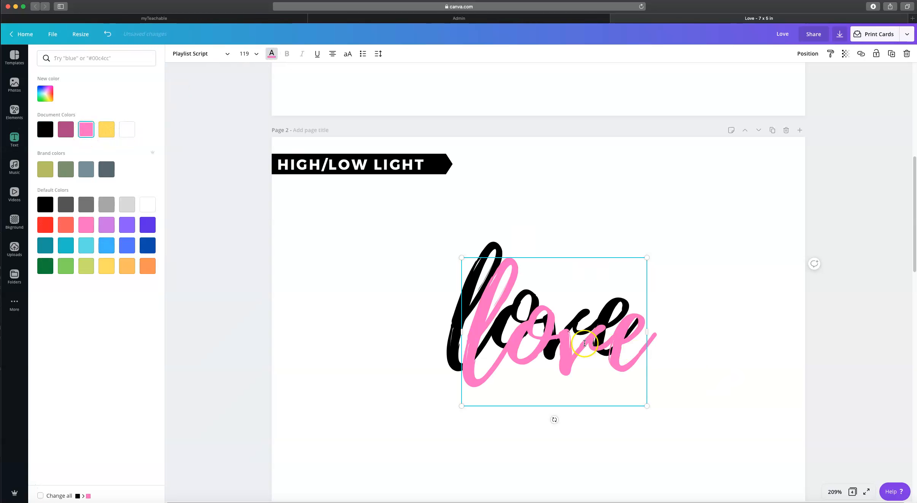
Step: Move the pink "love" over the black one, offset slightly down and to the right
click(706, 335)
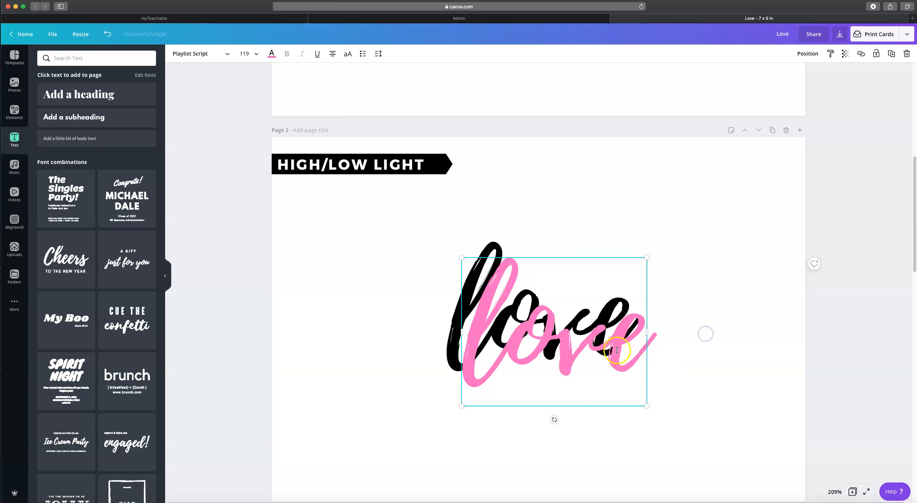
drag(618, 344, 606, 331)
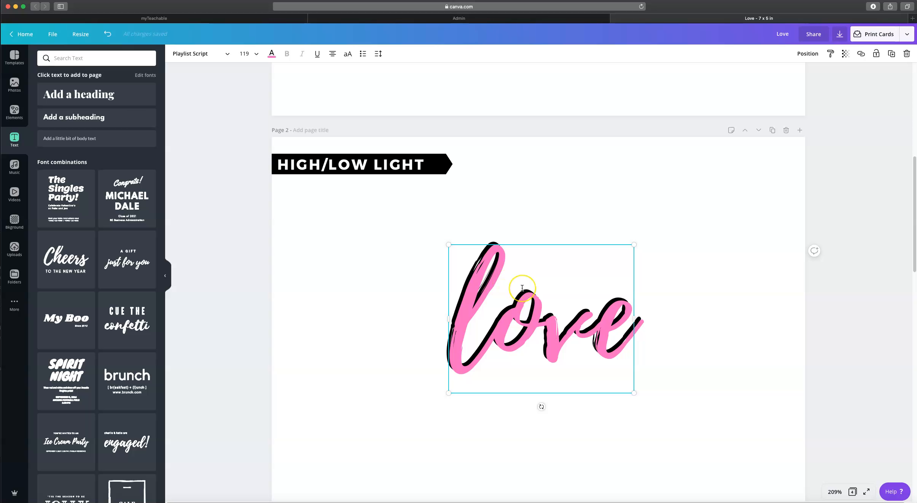
Step: Duplicate the layered pink and black "love" pair and place the two pairs side by side on page 2
drag(369, 250, 642, 388)
drag(613, 344, 712, 314)
key(super+c)
key(super+v)
click(624, 410)
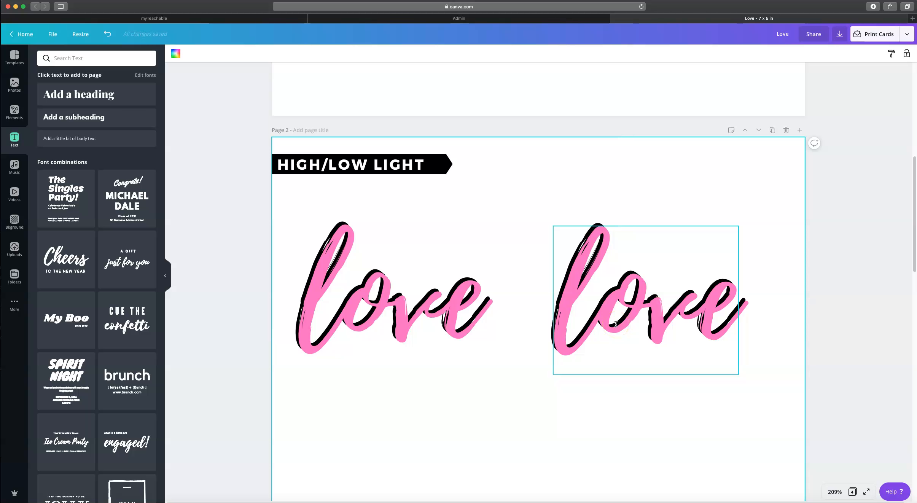
Step: Send the pink text behind the black text in the right-hand "love" pair
click(583, 307)
click(825, 53)
click(852, 75)
click(624, 409)
Step: Add a heading text box to the Color Block page (page 3)
scroll(482, 321, down, 4)
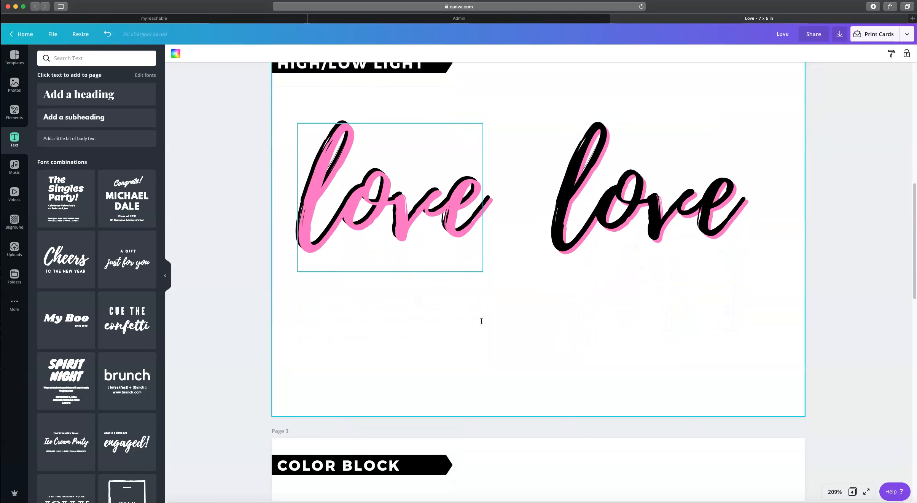
scroll(482, 321, down, 2)
scroll(482, 322, down, 8)
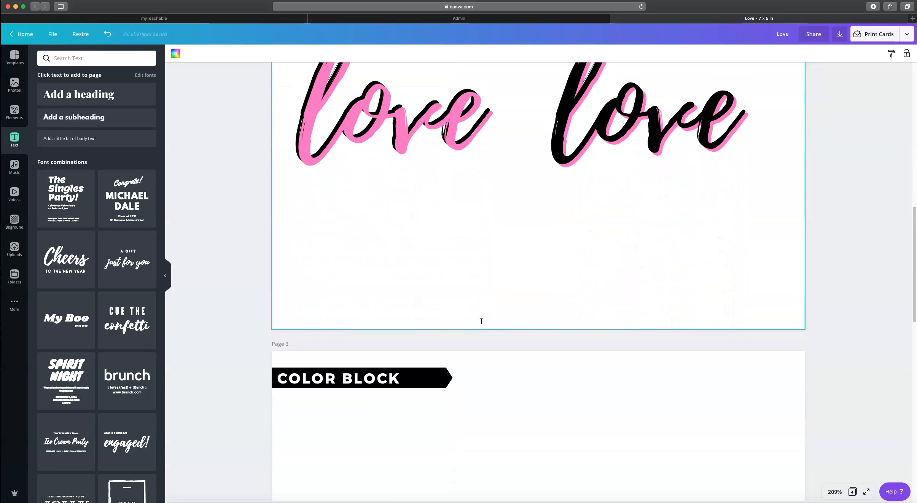
scroll(481, 321, down, 8)
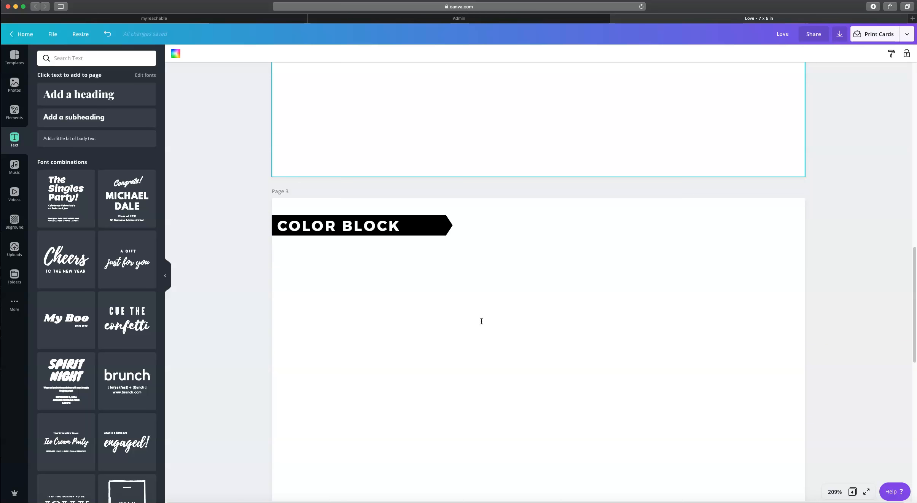
scroll(481, 321, down, 1)
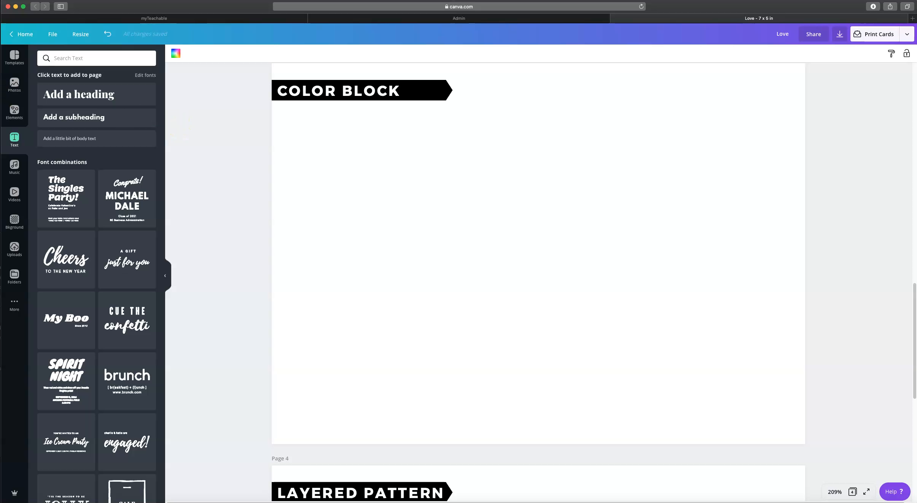
click(98, 97)
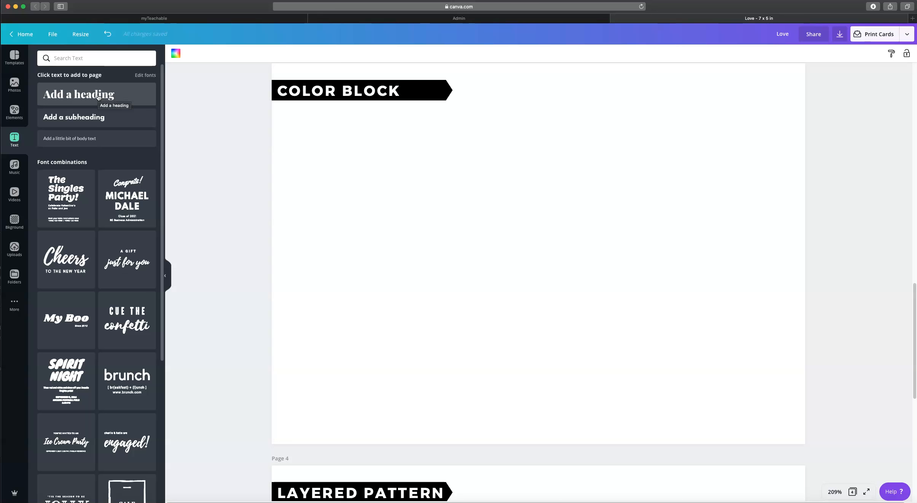
click(98, 96)
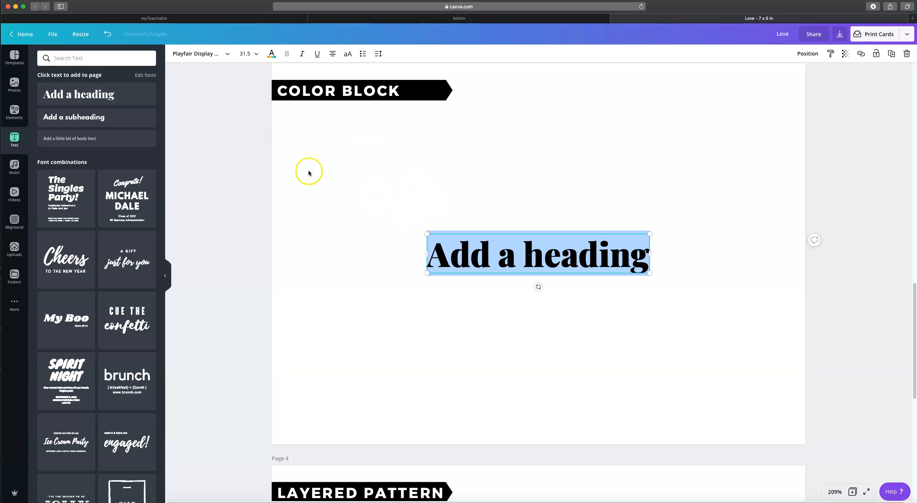
Step: Search the fonts for "Kne" and apply Knewave to the Color Block page's heading
click(208, 54)
click(107, 58)
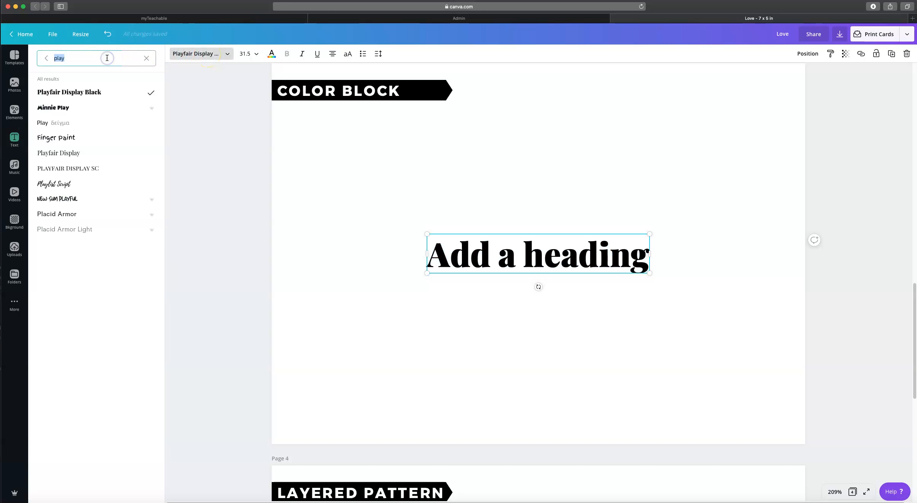
text(K)
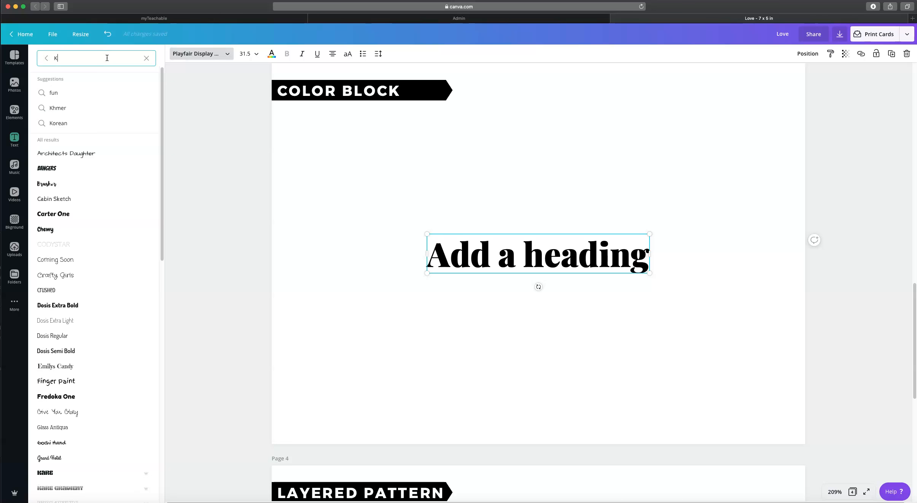
text(ne)
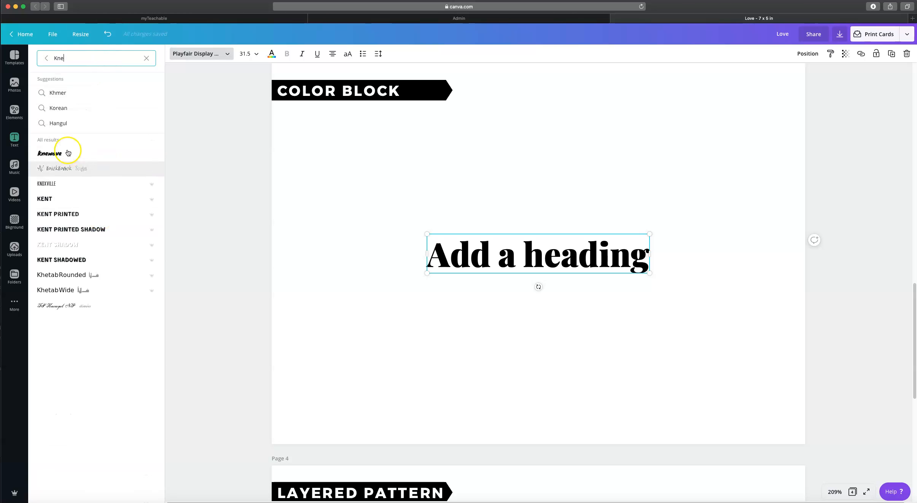
click(57, 154)
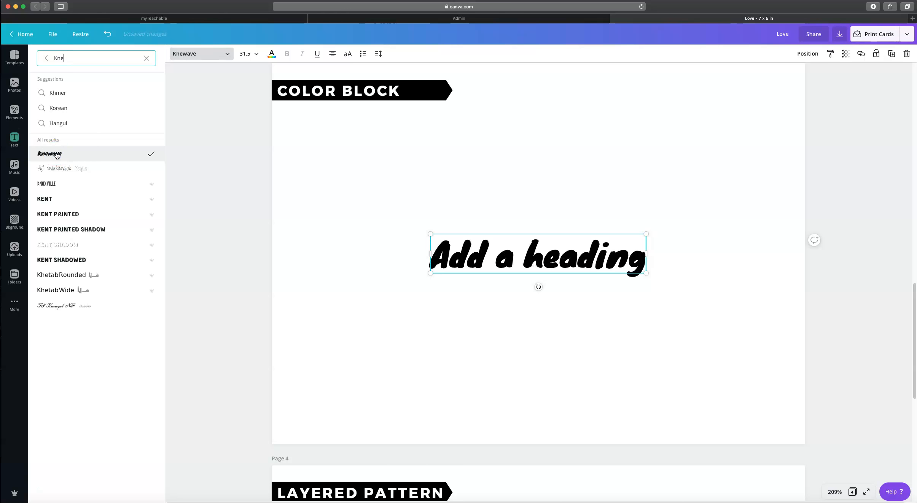
Step: Replace the heading's placeholder text with "HAPPY" and "BIRTHDAY" on two separate lines
double_click(519, 256)
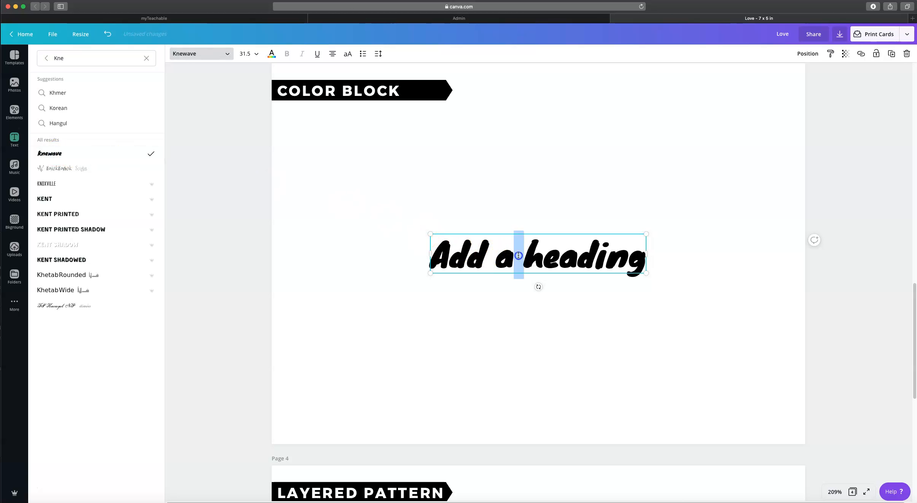
triple_click(519, 256)
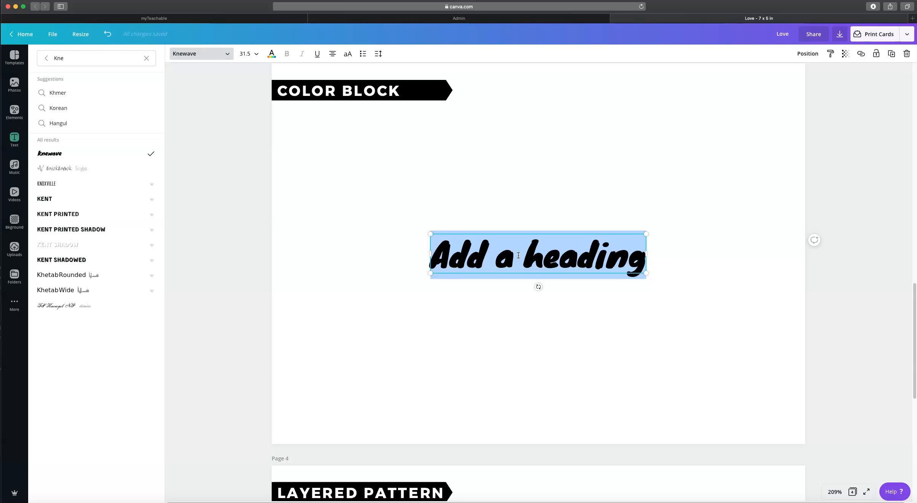
text(HAPPY)
key(Return)
text(BIRTHDAY)
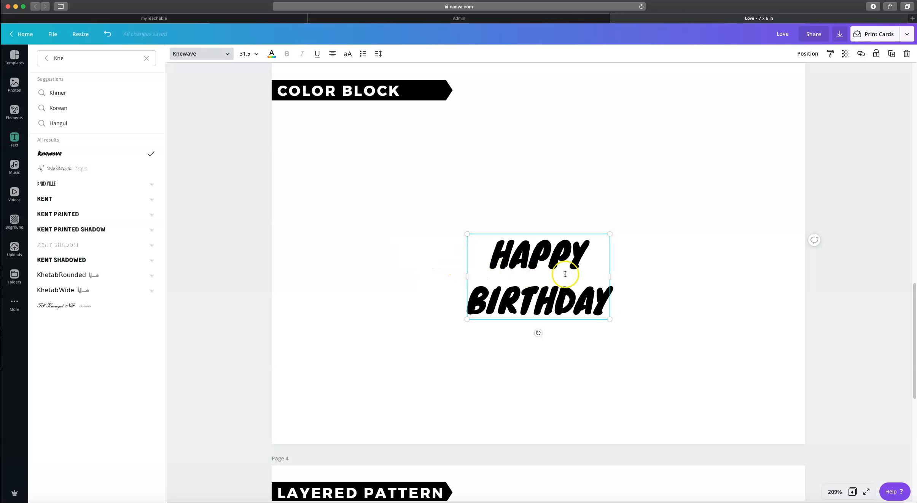
Step: Set the line height of the "HAPPY BIRTHDAY" text to 1.57
click(582, 288)
double_click(582, 288)
drag(553, 273, 549, 253)
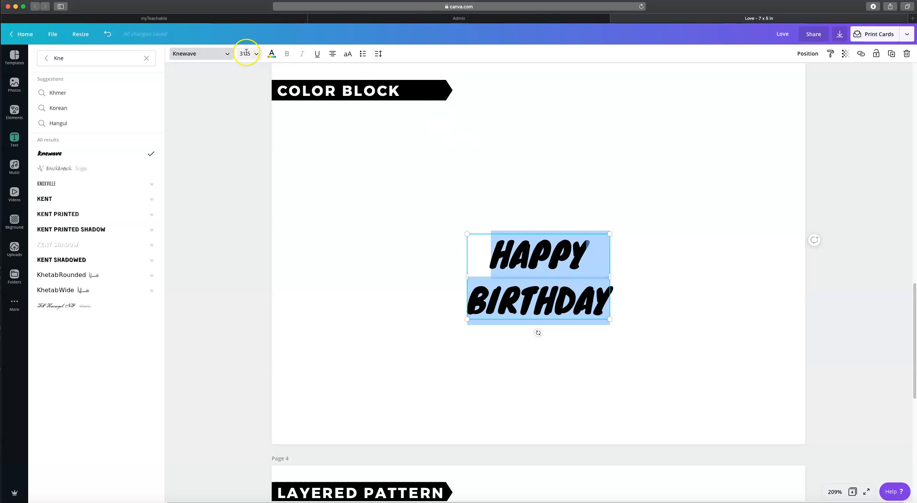
click(379, 55)
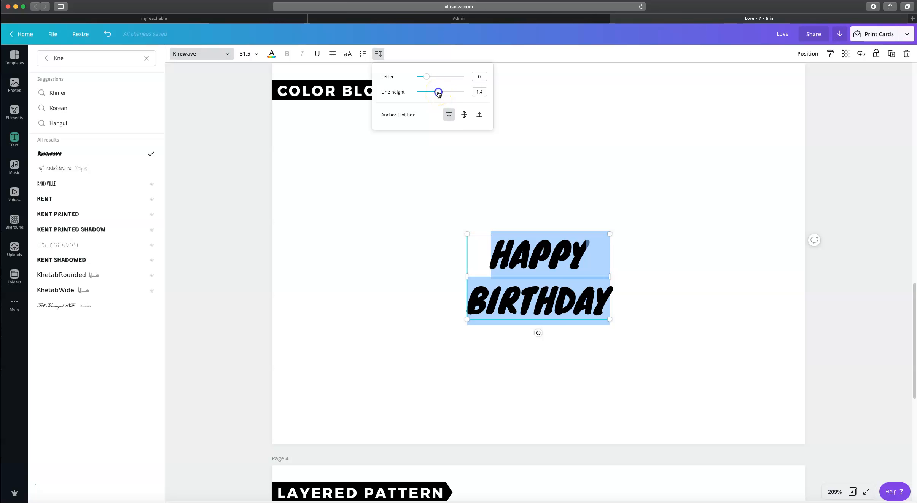
drag(440, 94, 443, 94)
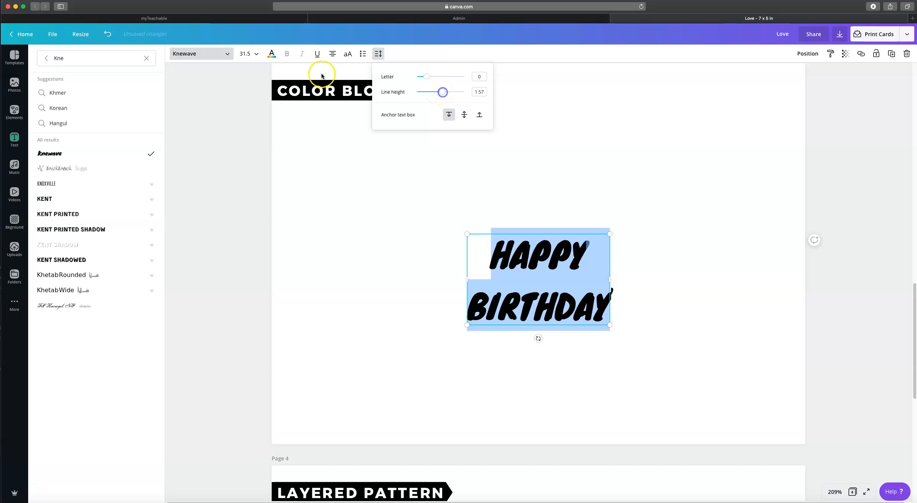
Step: Set the "HAPPY BIRTHDAY" text size to 48 and move the text up towards the middle of the Color Block page
click(247, 54)
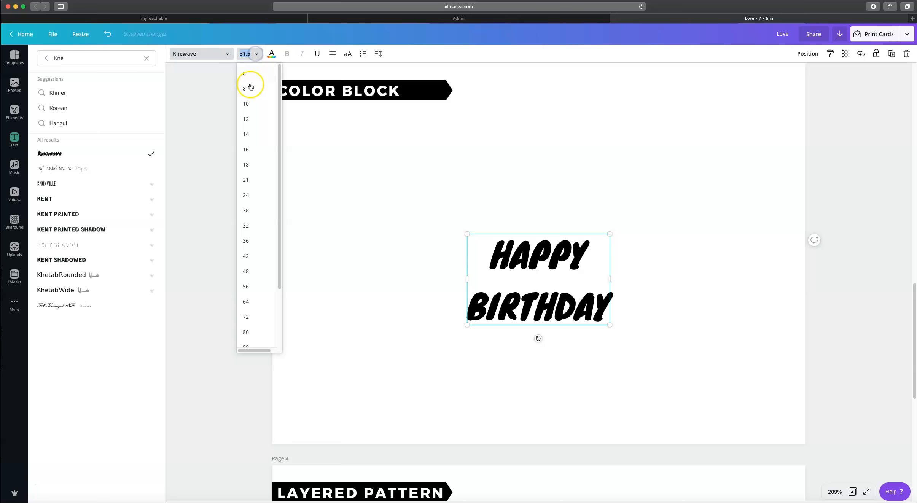
click(246, 272)
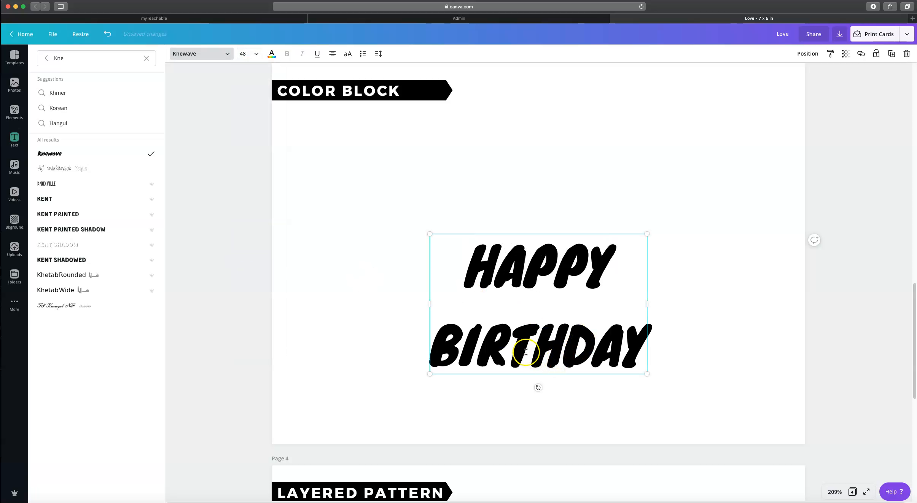
drag(535, 347, 545, 242)
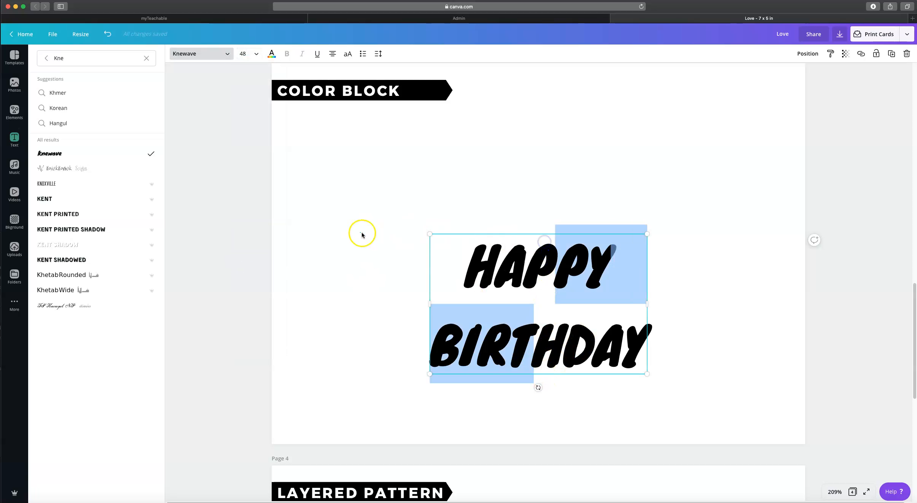
key(Escape)
drag(490, 281, 493, 216)
click(338, 318)
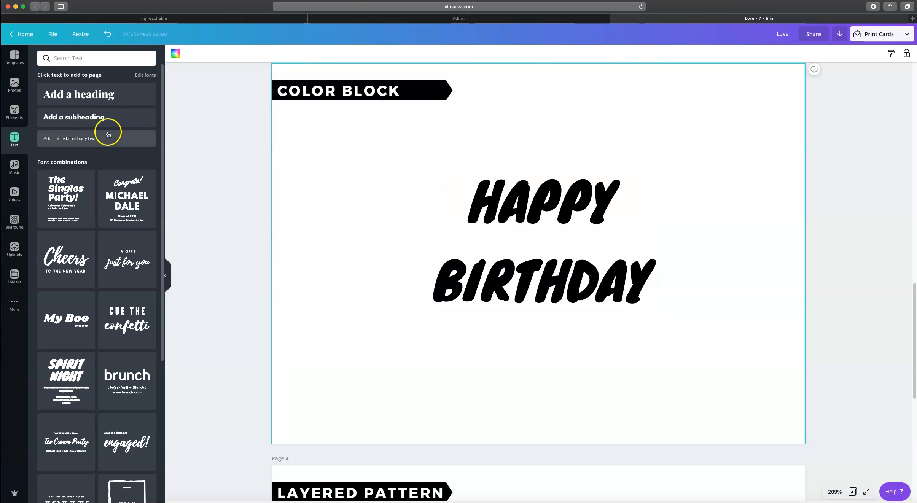
Step: Add a square shape and flatten it into a thin horizontal bar across the lower half of "HAPPY"
click(14, 112)
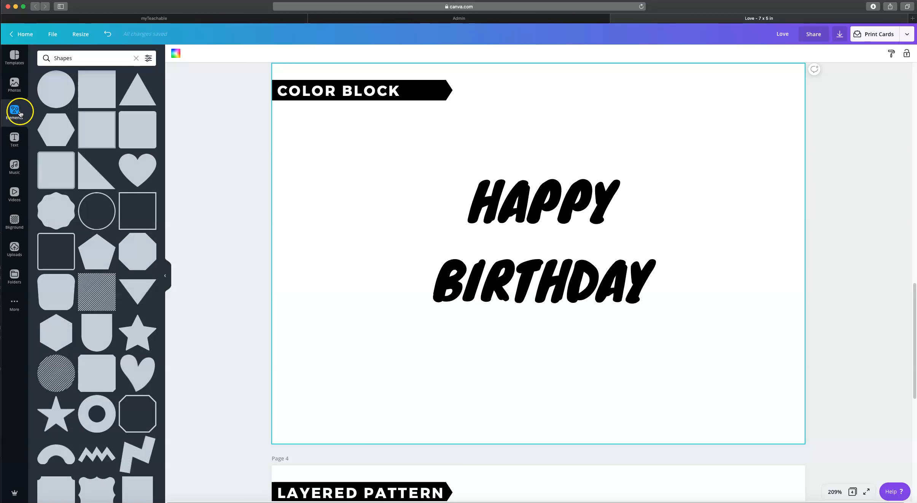
click(91, 86)
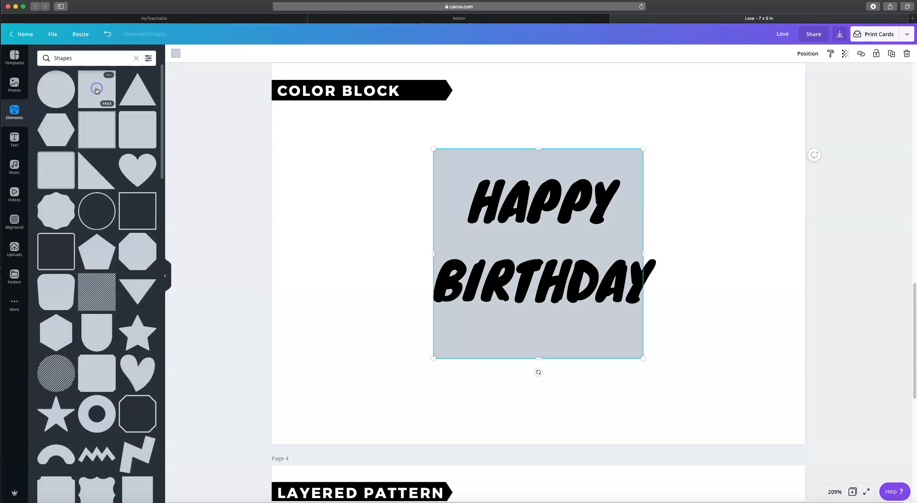
drag(539, 149, 547, 206)
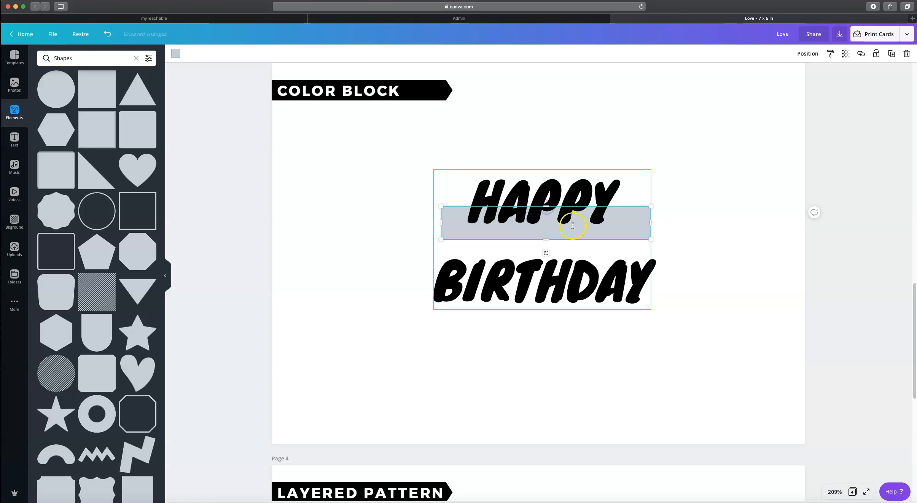
drag(543, 240, 545, 232)
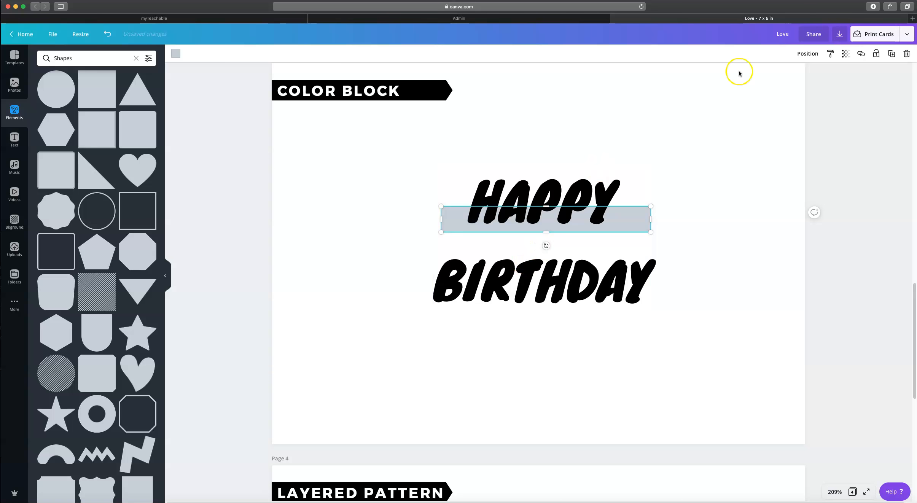
Step: Duplicate the bar, place the copy over the lower half of "BIRTHDAY" and widen it to span the whole word
click(892, 53)
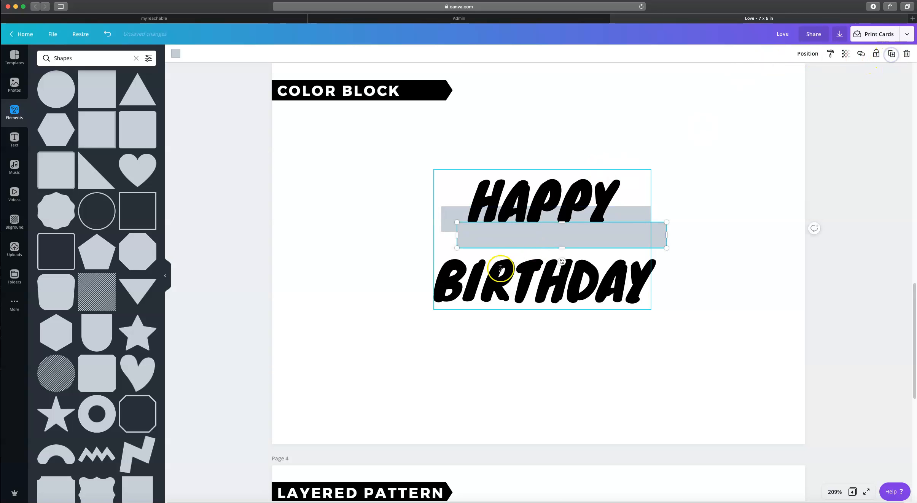
drag(516, 236, 491, 298)
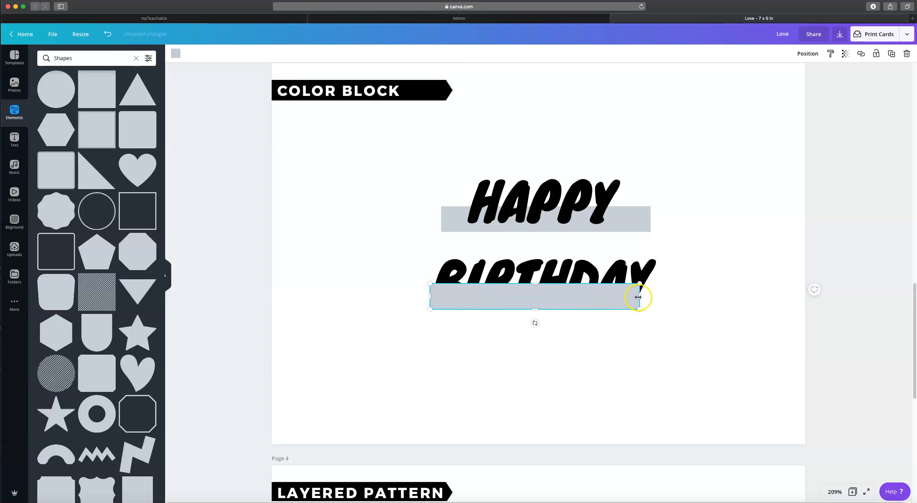
drag(642, 297, 655, 298)
click(693, 323)
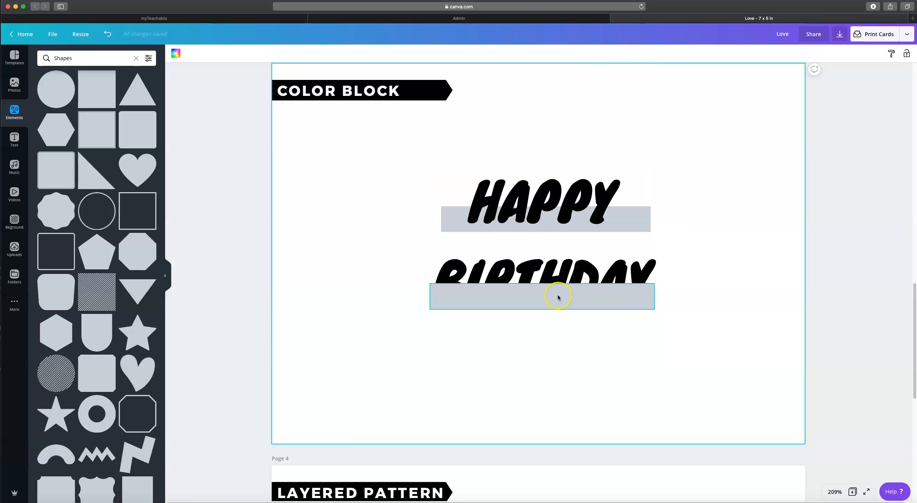
Step: Send the "HAPPY BIRTHDAY" text one layer backward
click(577, 197)
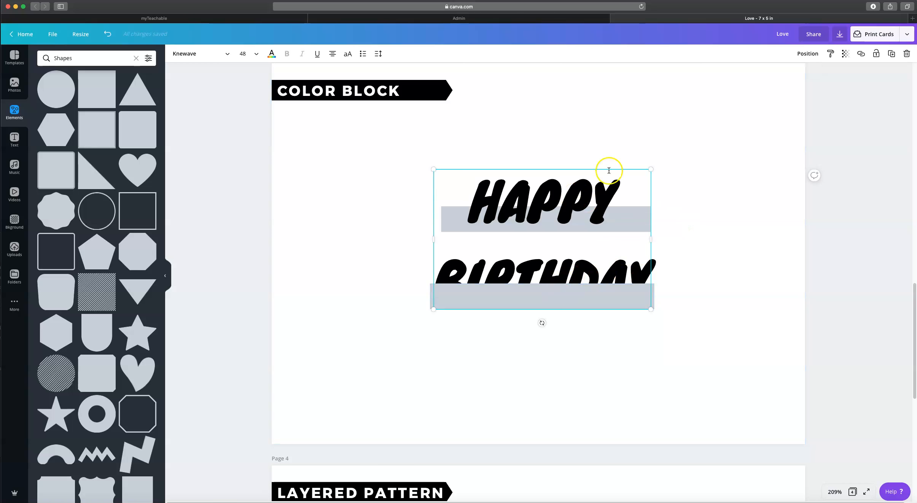
click(809, 54)
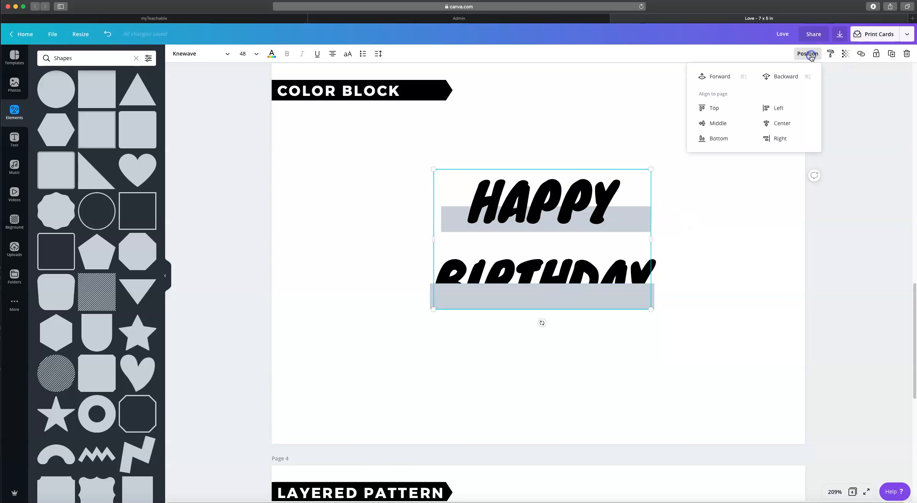
click(786, 76)
click(753, 254)
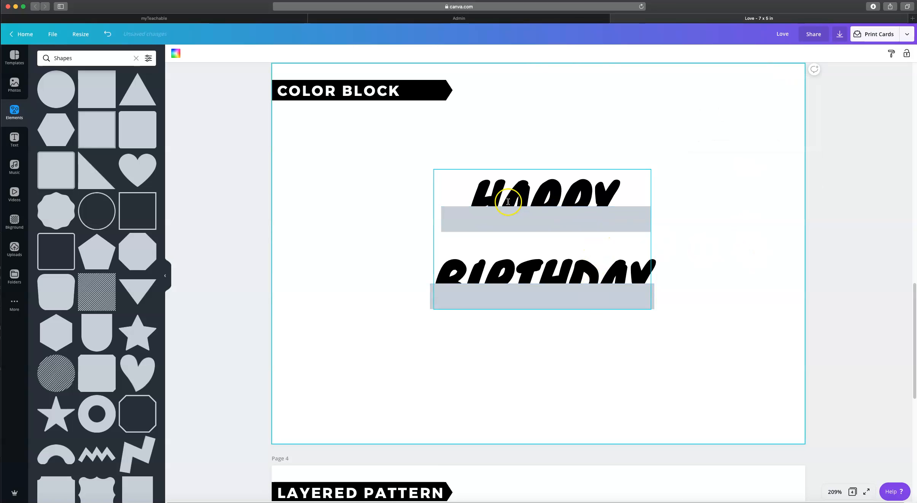
Step: Color the bar over "HAPPY" pink and the bar over "BIRTHDAY" yellow, using the document colors
click(512, 223)
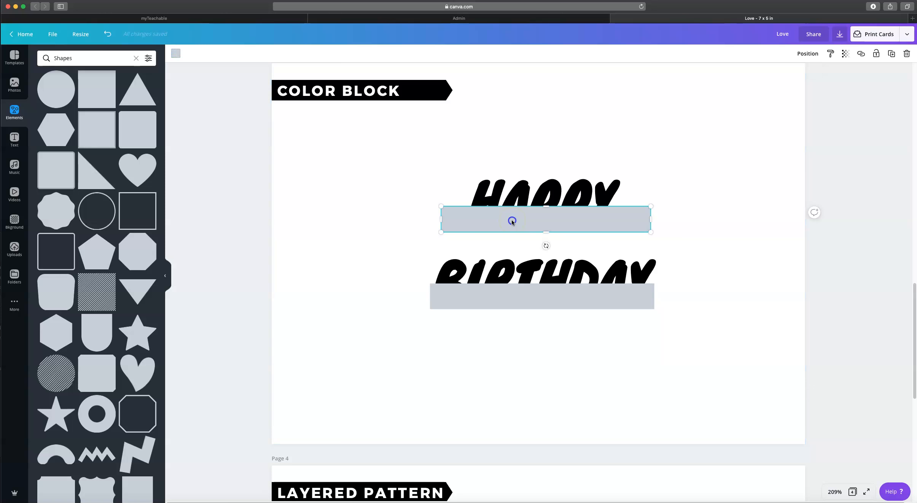
click(178, 54)
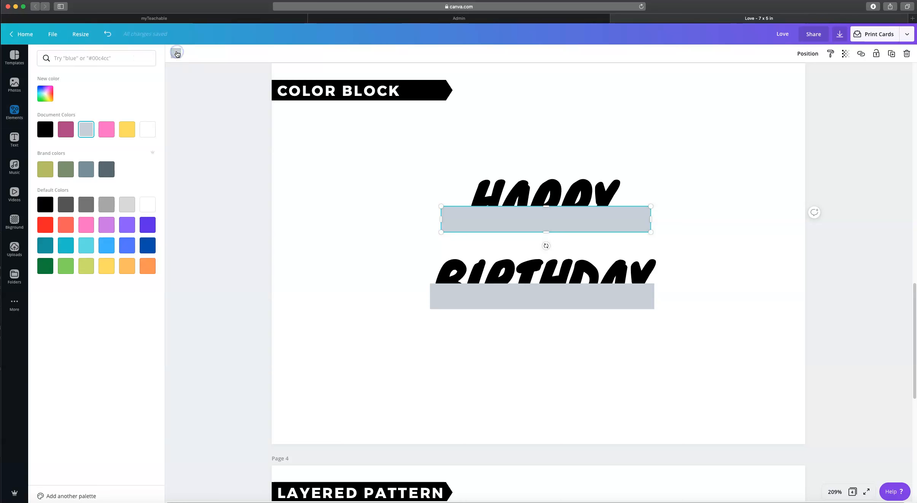
click(106, 132)
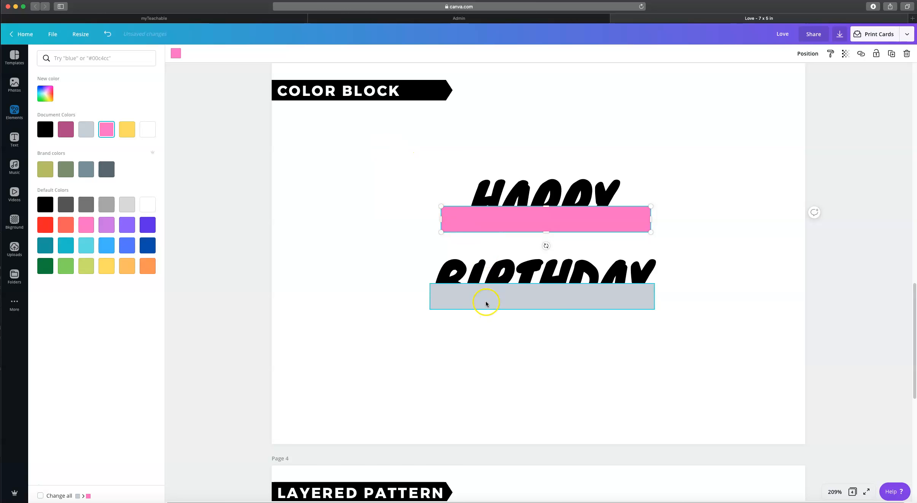
click(473, 302)
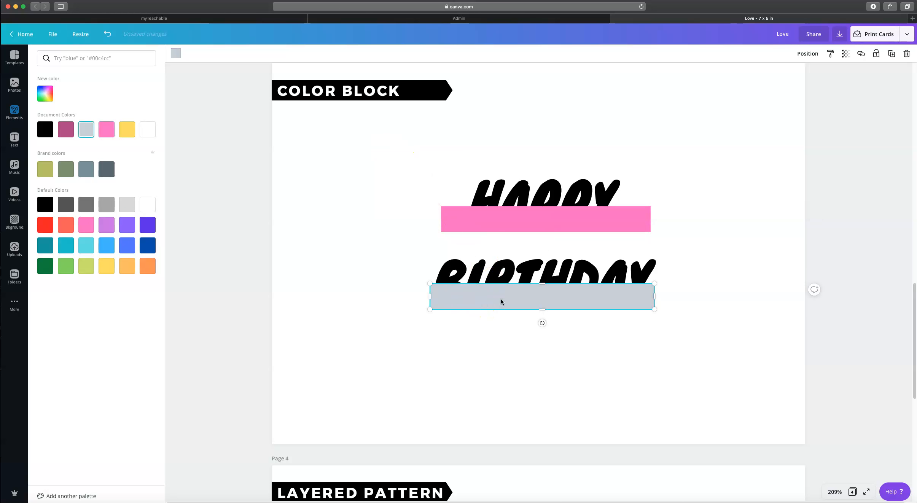
click(127, 132)
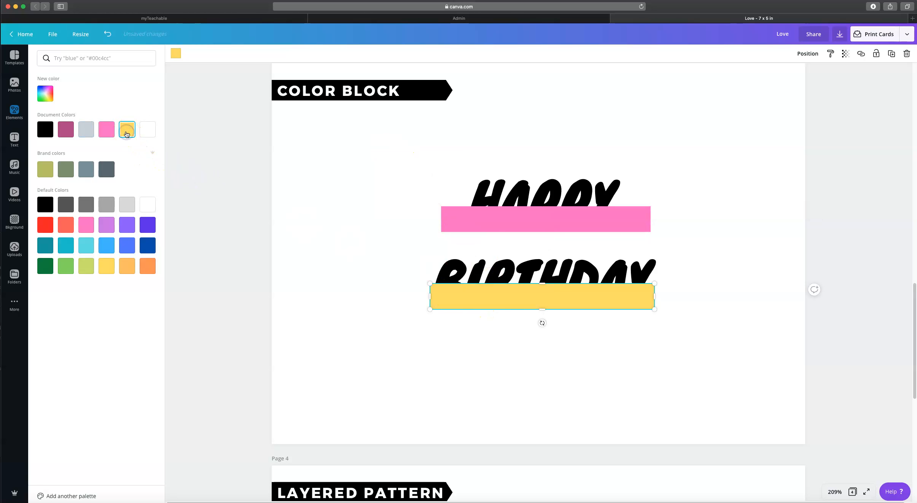
Step: Send the yellow bar and the pink bar backward behind the "HAPPY BIRTHDAY" text
click(810, 53)
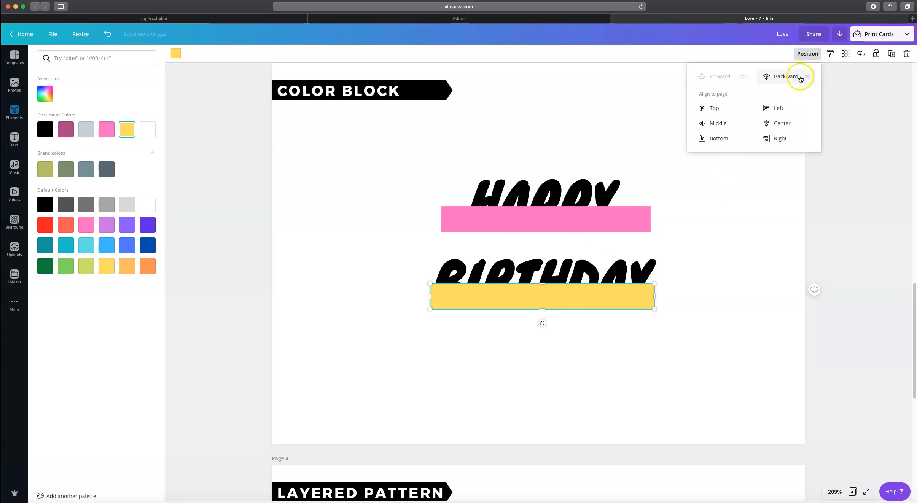
click(787, 76)
click(634, 222)
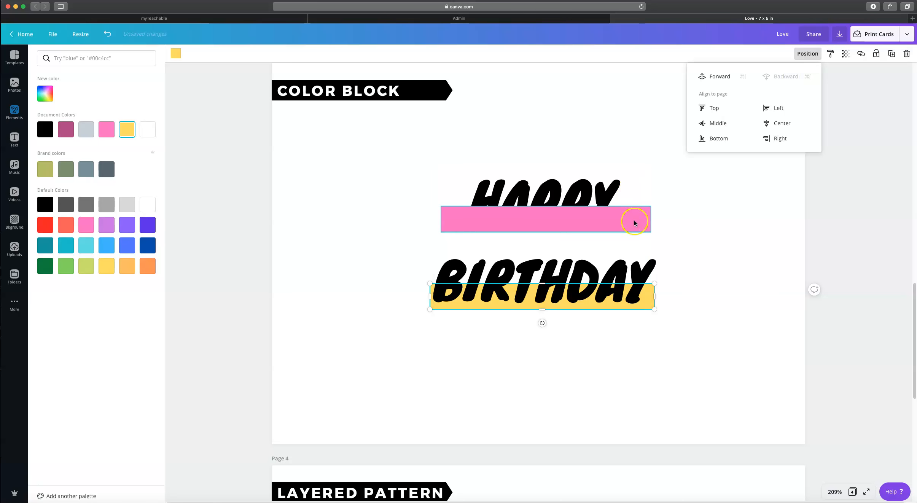
click(809, 55)
click(793, 87)
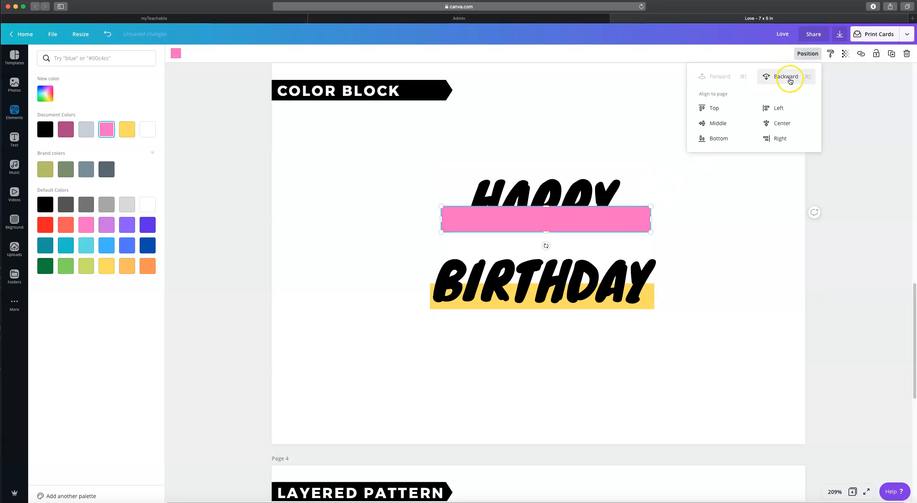
click(391, 157)
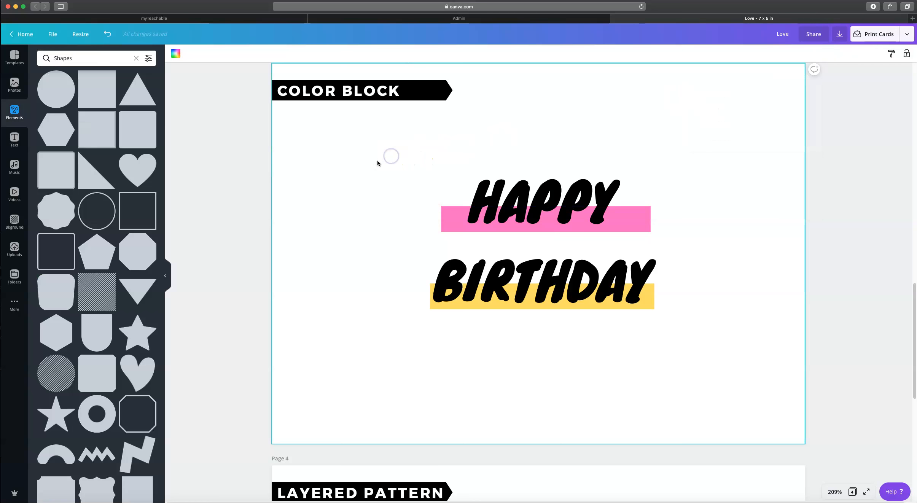
Step: Move the "HAPPY BIRTHDAY" text down, clear of both color bars
click(538, 205)
click(365, 178)
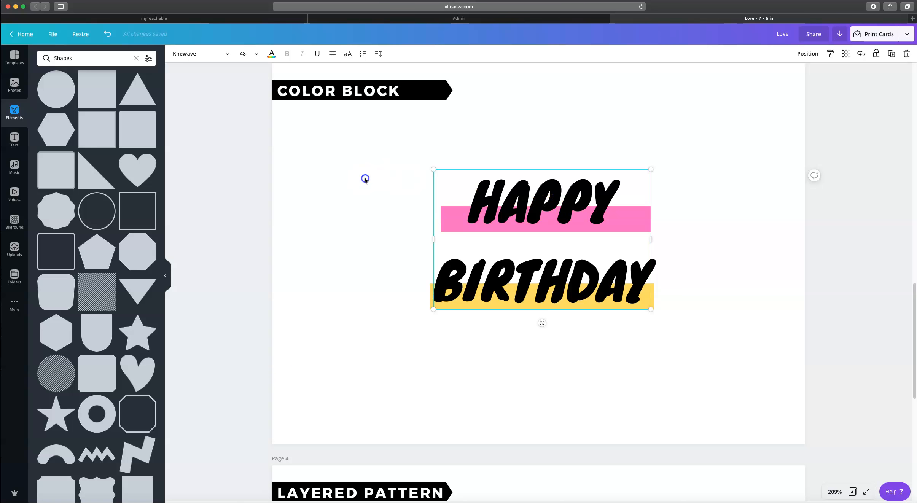
click(640, 219)
drag(579, 200, 579, 348)
Step: Narrow the pink bar from both ends to about 2.2 in wide to suit the word "HAPPY"
click(556, 217)
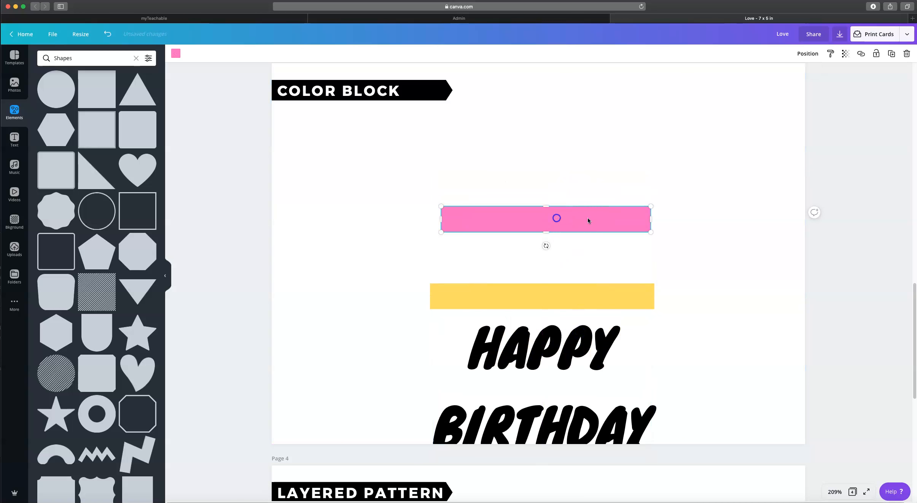
drag(633, 220, 629, 220)
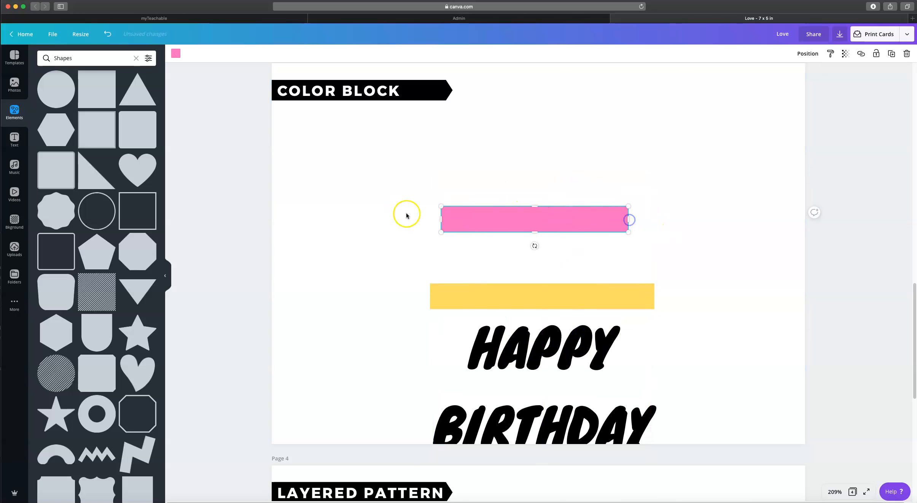
drag(451, 219, 461, 219)
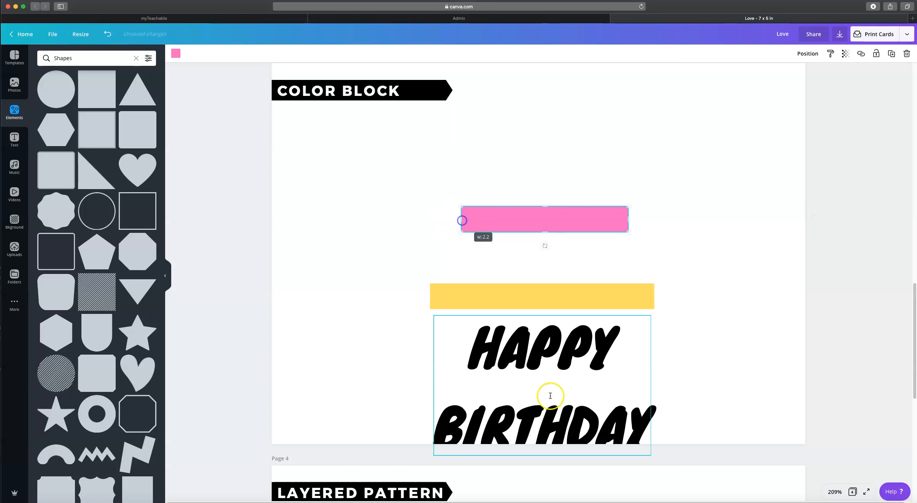
Step: Move the "HAPPY BIRTHDAY" text back up over the pink and yellow bars
click(511, 352)
drag(511, 352, 514, 204)
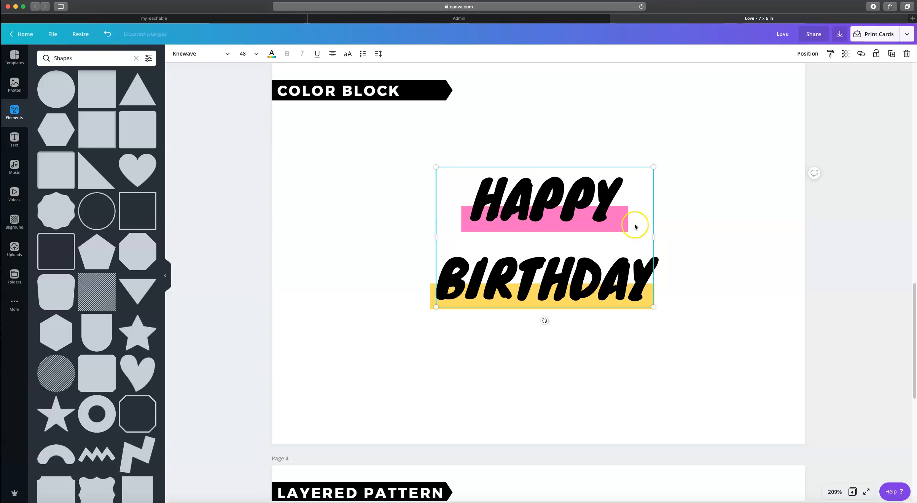
click(637, 376)
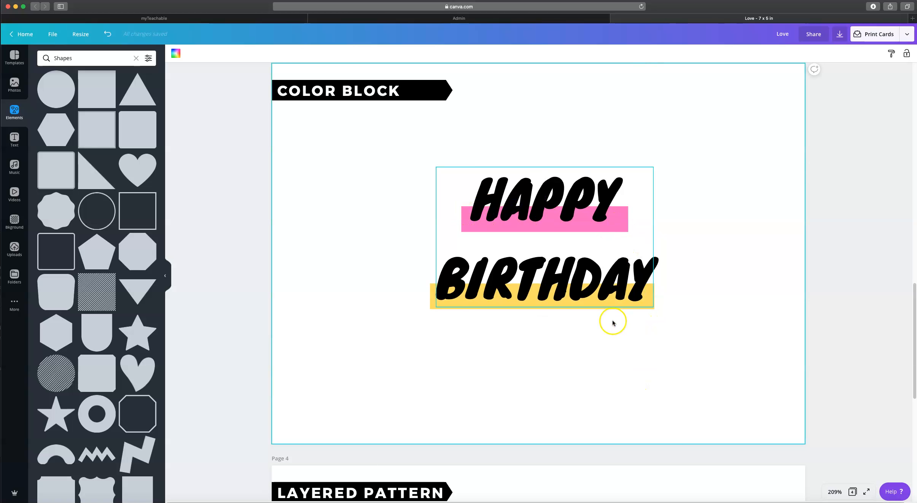
Step: Add a square from the Shapes collection to the Layered Pattern page (page 4)
scroll(612, 322, down, 6)
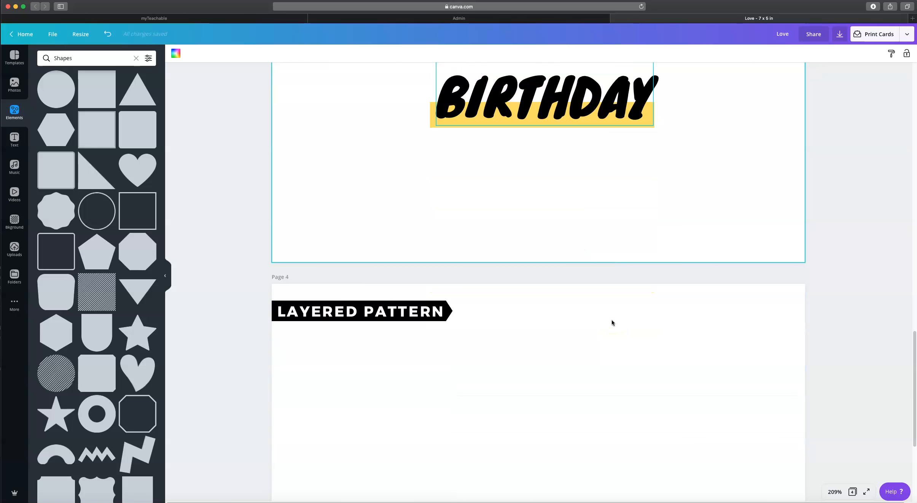
scroll(612, 322, down, 4)
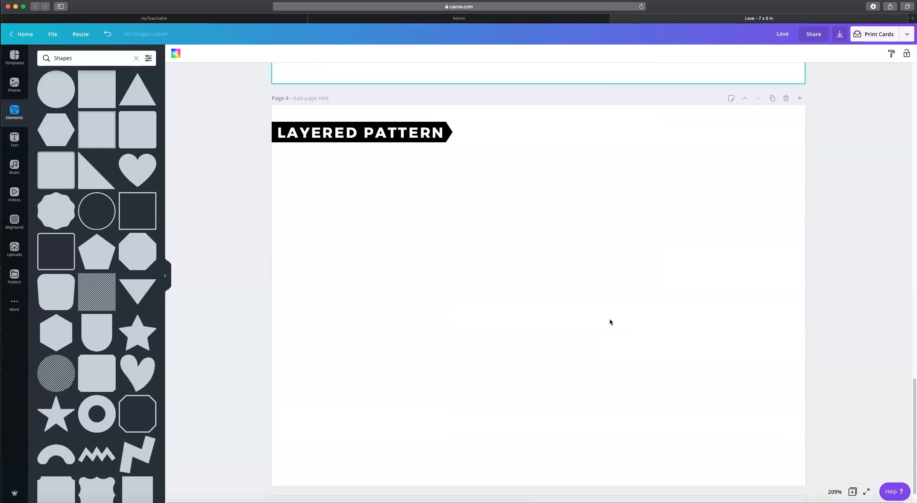
scroll(611, 322, down, 1)
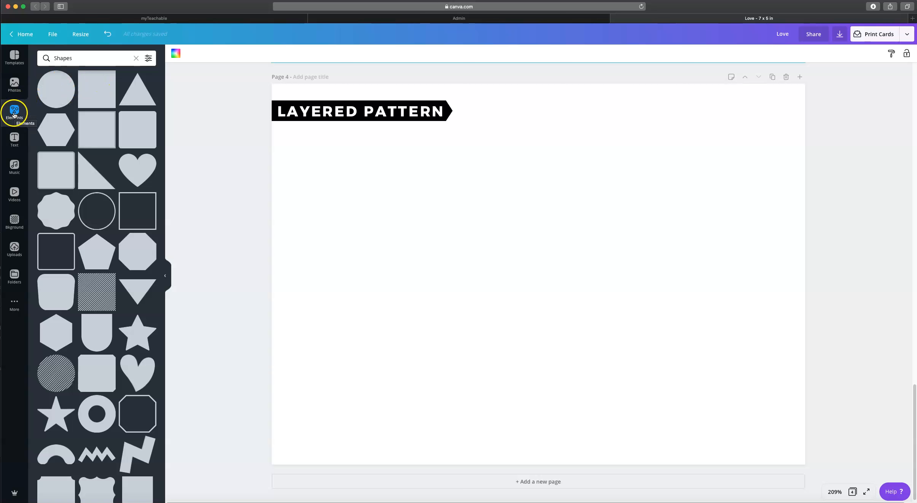
click(136, 58)
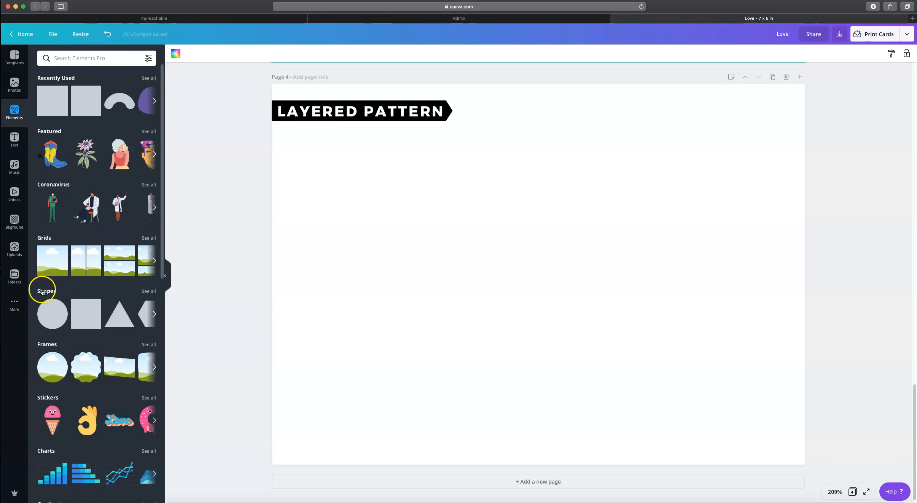
click(149, 292)
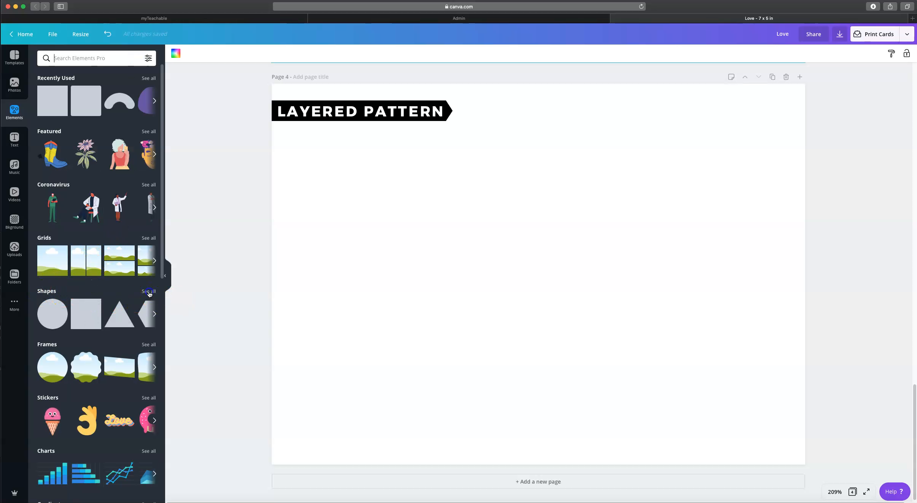
click(101, 94)
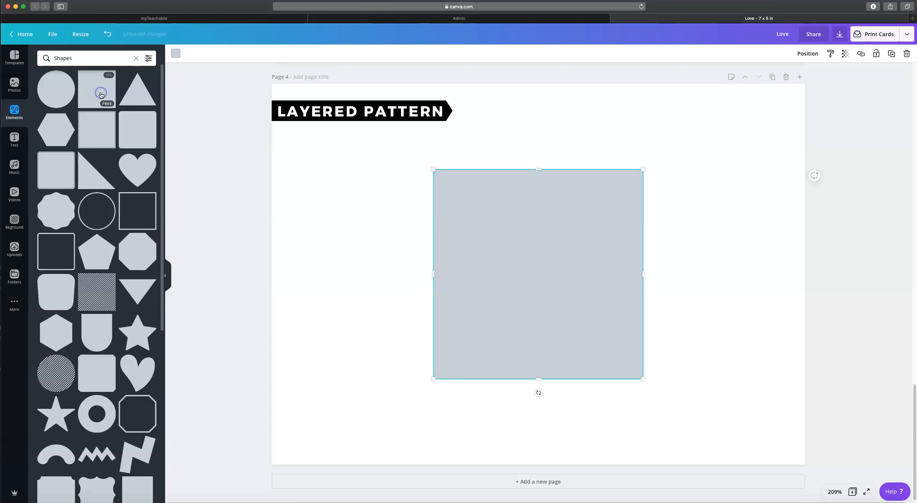
Step: Move the gray square into the left half of the Layered Pattern page, under the heading
drag(584, 280, 466, 270)
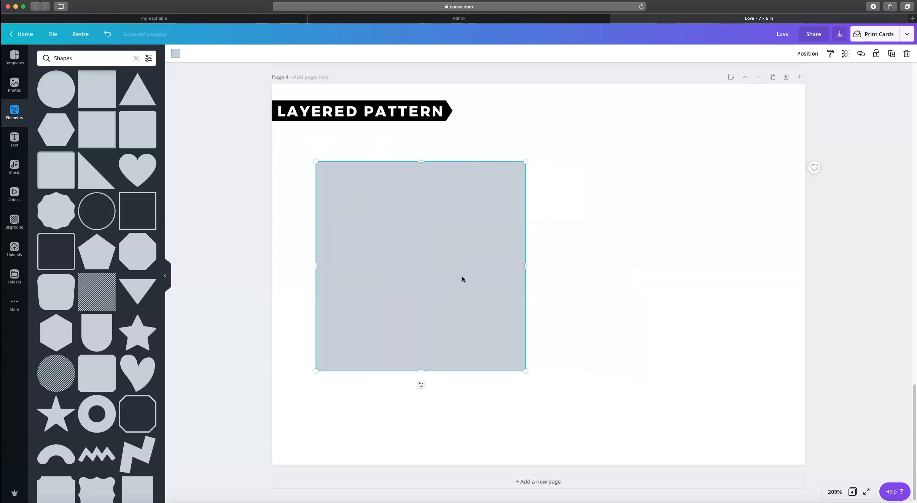
drag(463, 276, 448, 276)
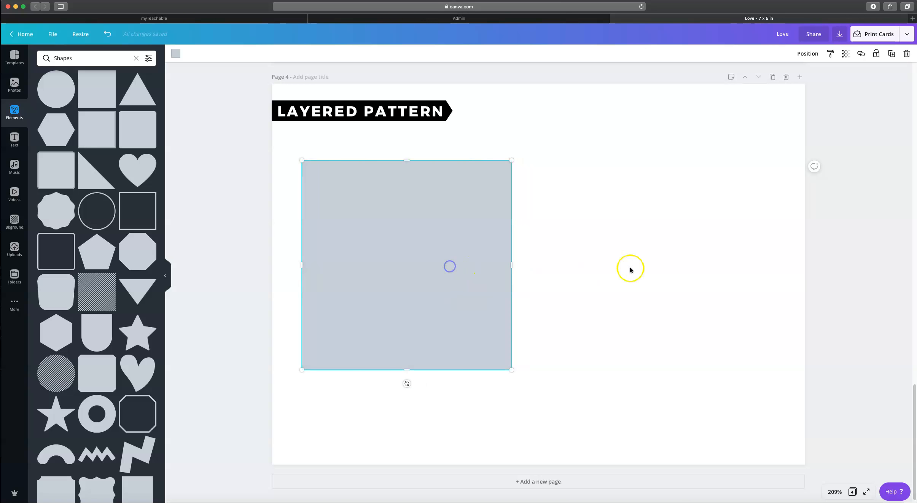
Step: Add the letter B frame from the Frames collection and place it to the right of the gray square
click(137, 58)
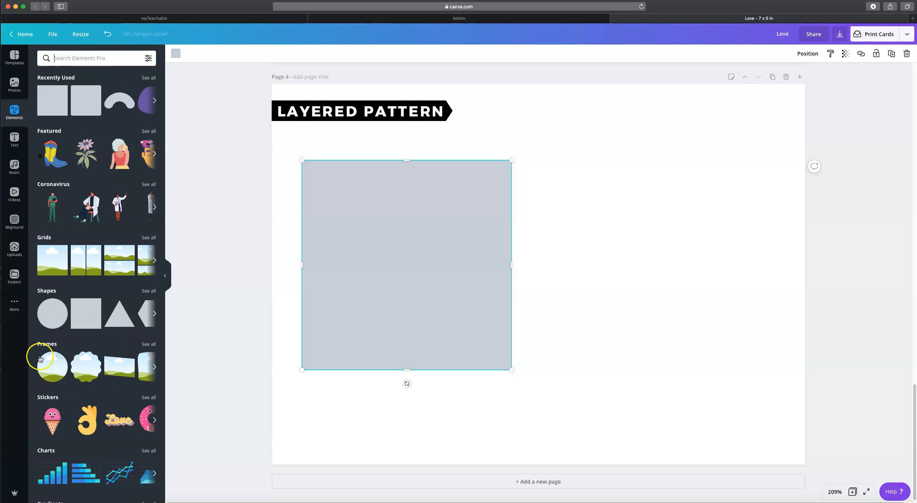
click(148, 345)
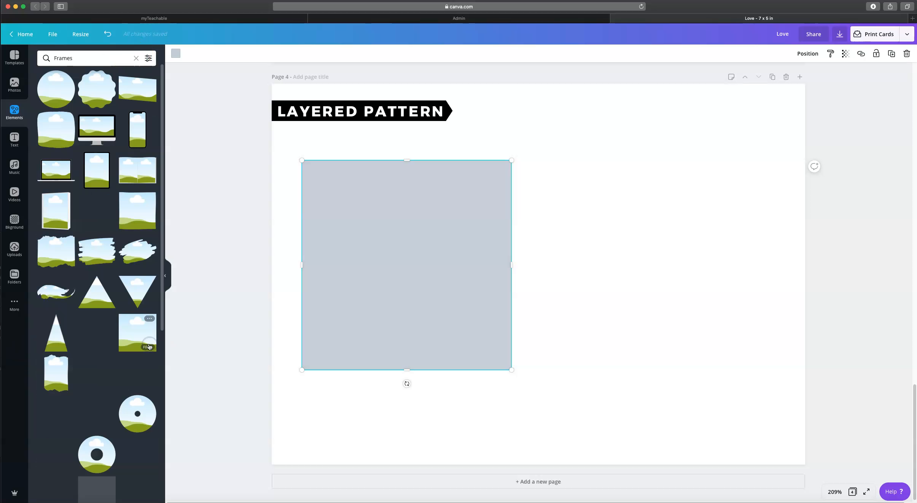
scroll(111, 331, down, 15)
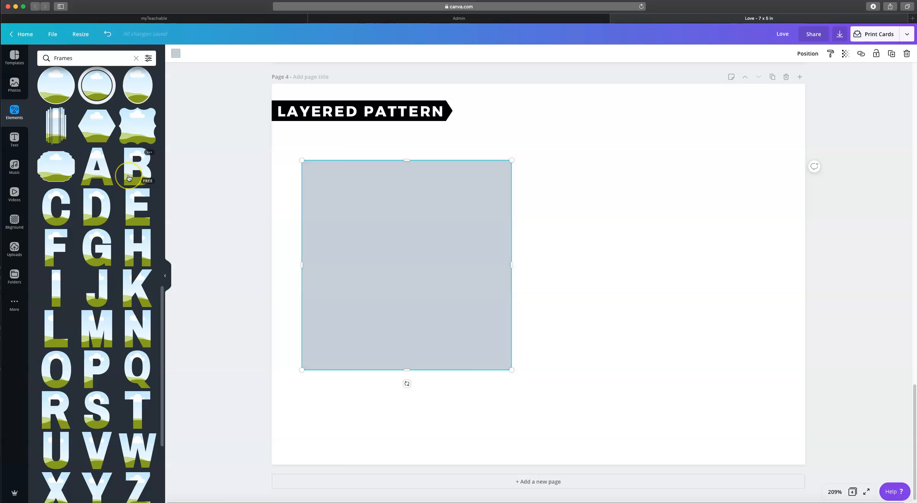
click(130, 171)
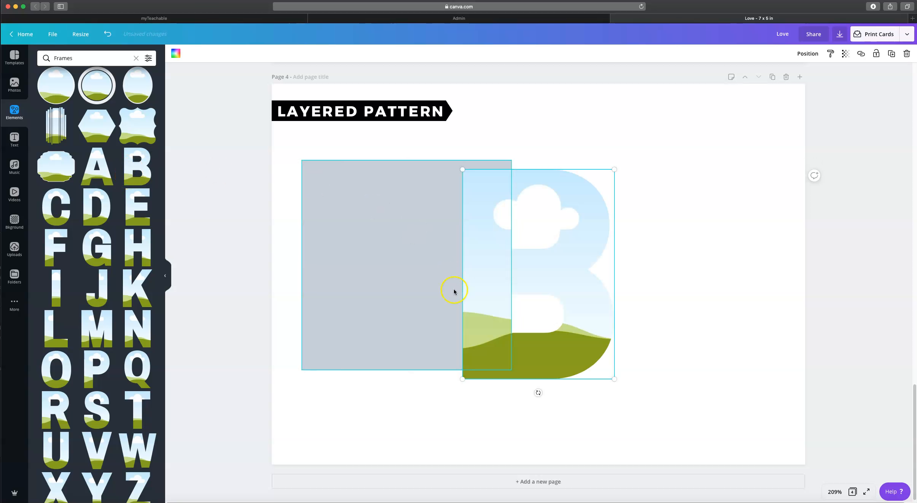
drag(485, 276, 571, 269)
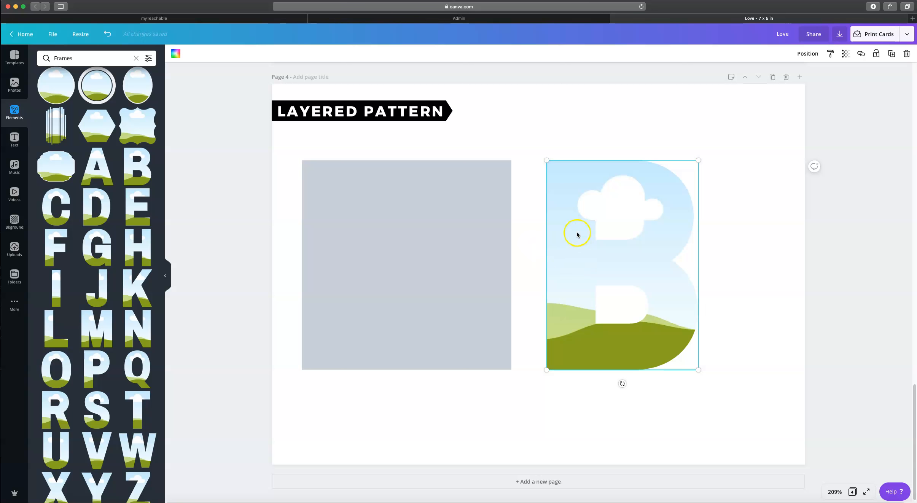
Step: Examine the finished striped letter B example on page 1 as a reference for the Layered Pattern page
scroll(416, 215, up, 20)
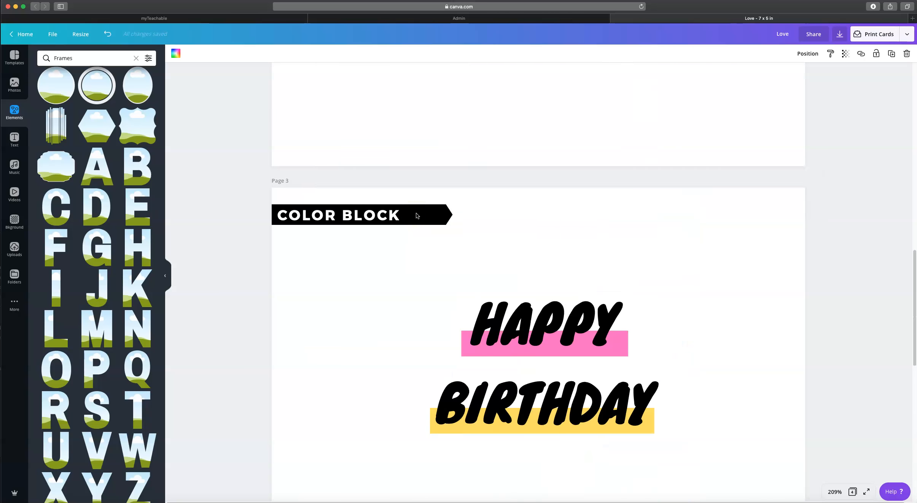
scroll(416, 215, up, 10)
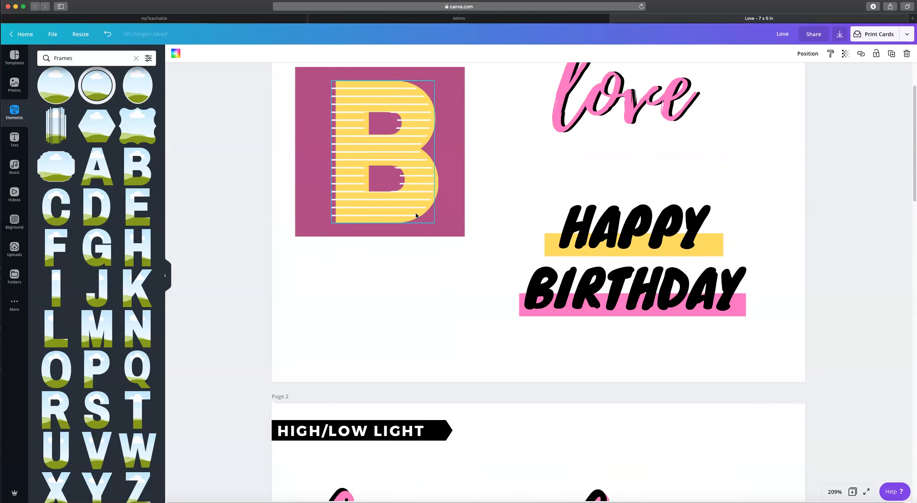
click(429, 147)
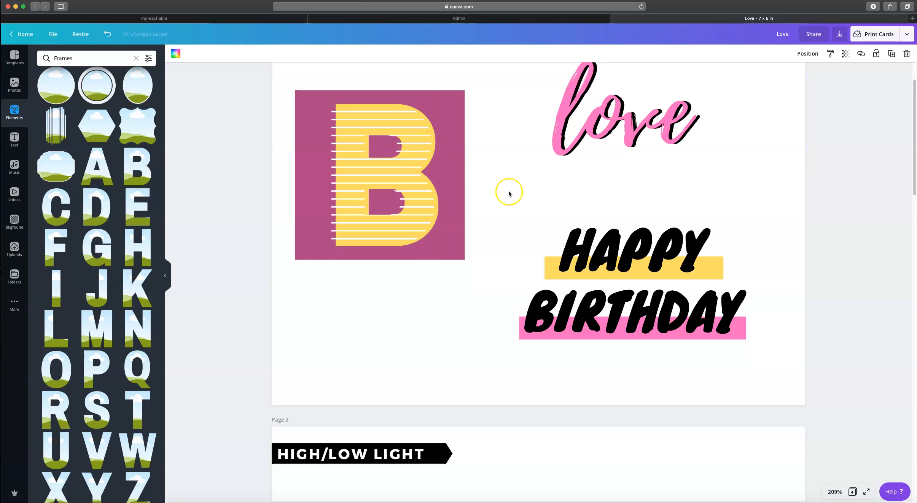
scroll(508, 193, down, 10)
scroll(509, 193, down, 10)
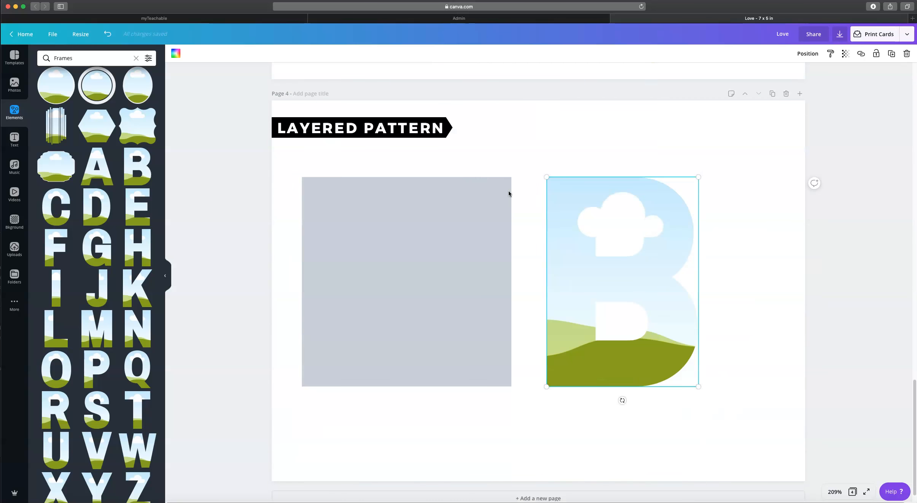
Step: Fill the letter B frame with the magenta document color and bring up its hex code in the custom color picker
click(566, 248)
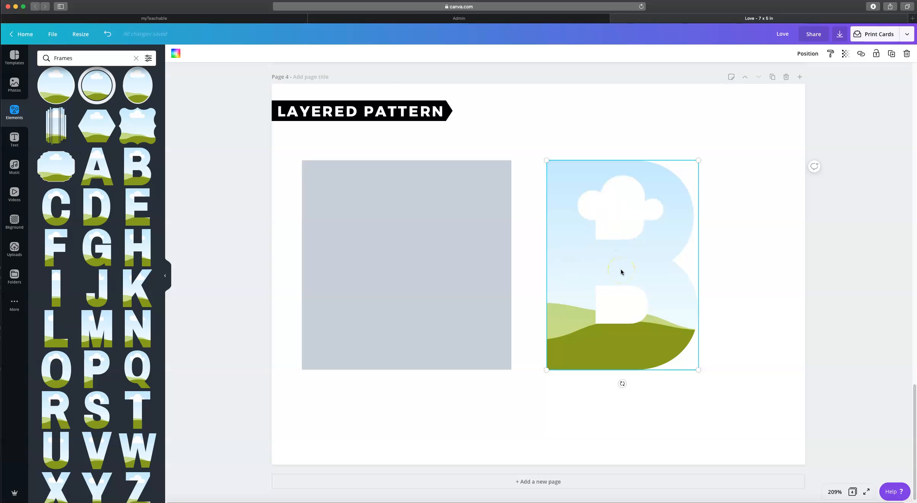
click(176, 54)
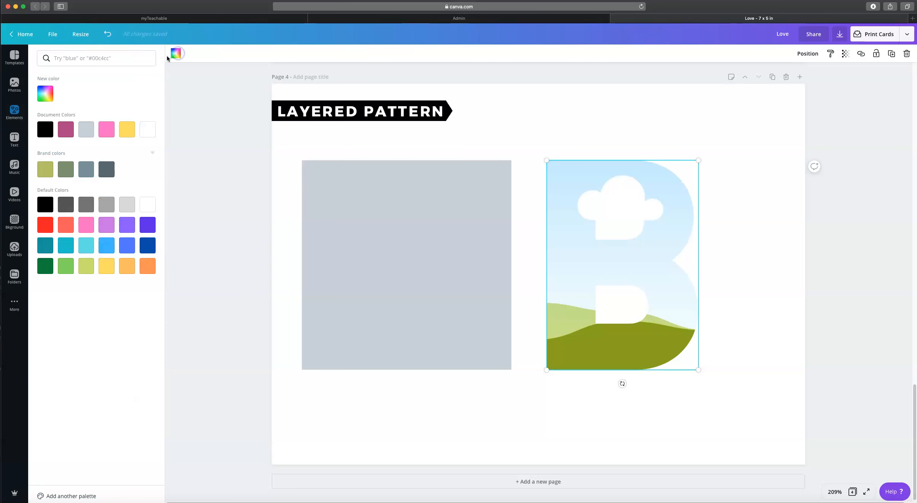
click(66, 129)
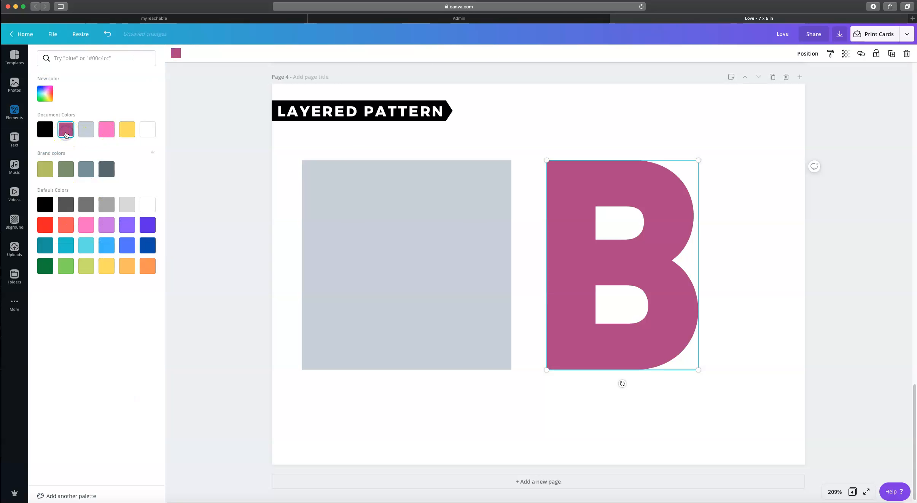
click(46, 96)
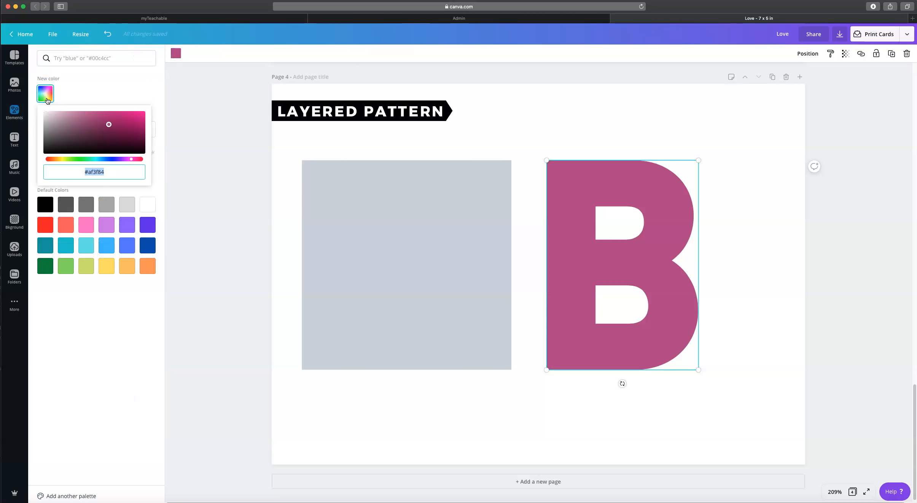
click(108, 172)
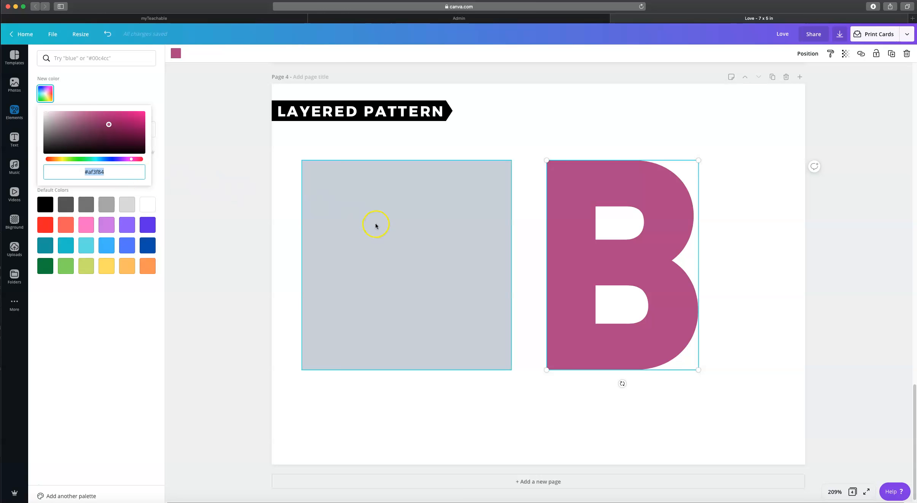
Step: Color the square with the magenta document color and the letter B with the default yellow
click(308, 179)
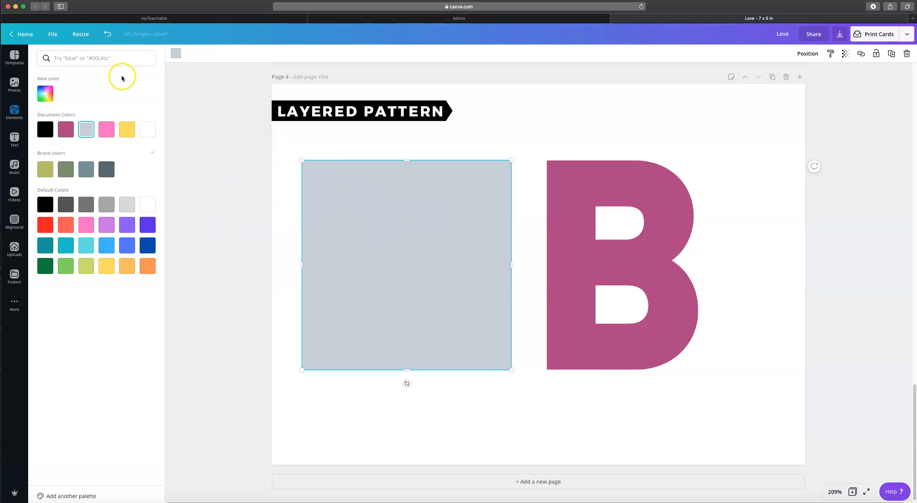
click(65, 128)
click(590, 182)
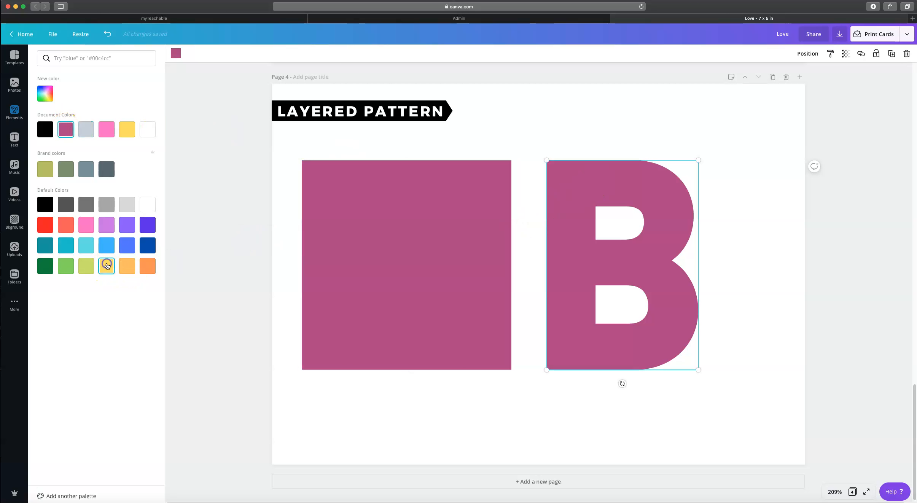
click(106, 266)
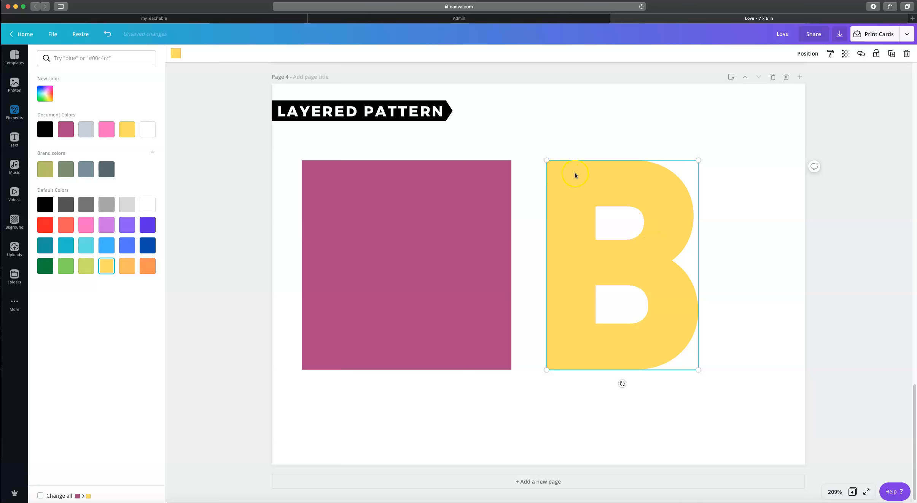
Step: Scale the yellow B down to fit inside the magenta square and center it there
drag(699, 160, 657, 199)
drag(639, 228, 457, 208)
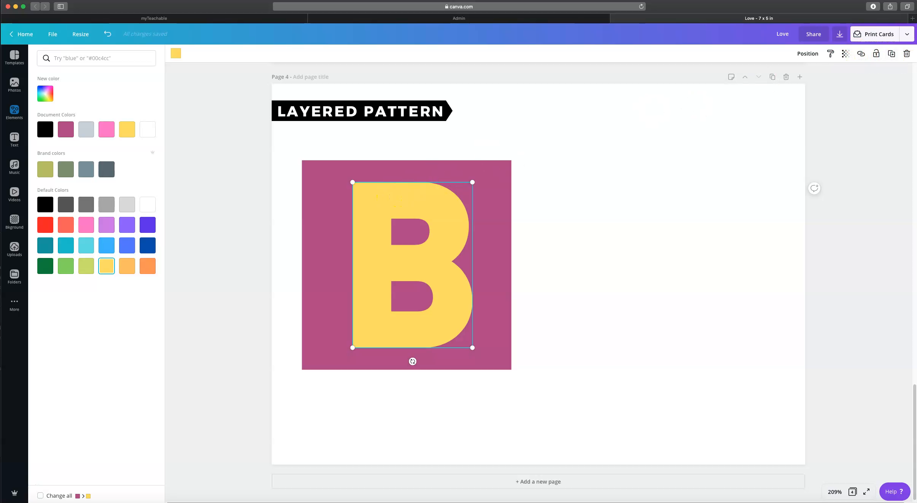
Step: Duplicate the yellow B and fill the copy with the uploaded white horizontal-stripe image
click(891, 54)
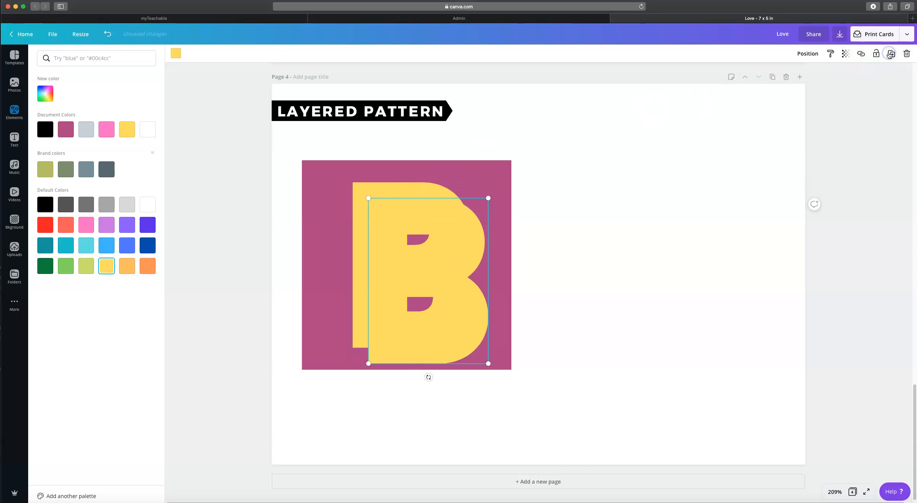
mouse_move(381, 252)
mouse_down()
mouse_move(402, 262)
mouse_move(385, 254)
mouse_move(379, 264)
mouse_move(383, 257)
mouse_up()
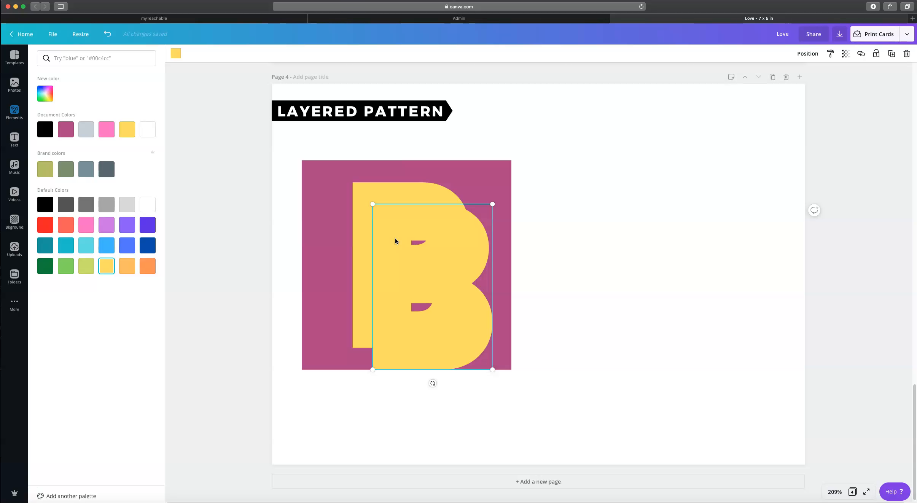
click(261, 199)
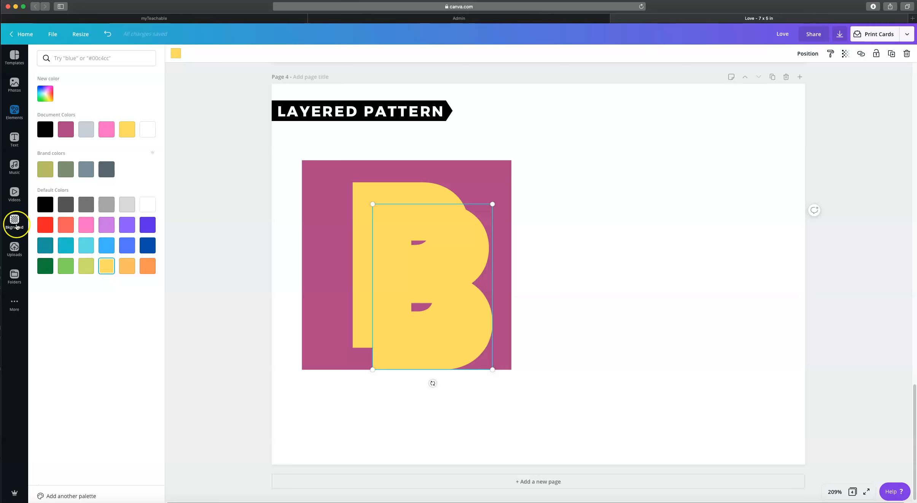
click(14, 248)
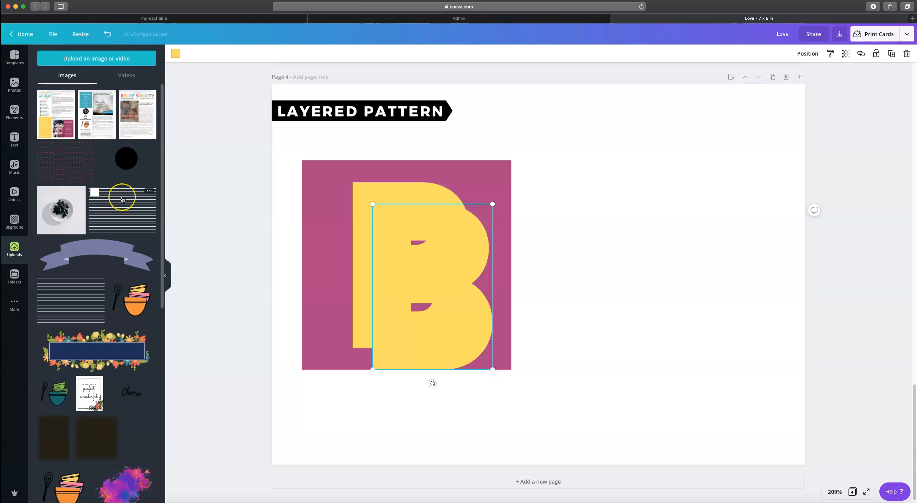
drag(122, 198, 388, 248)
Step: Align the striped B exactly over the yellow B in the magenta square
drag(483, 251, 447, 229)
click(557, 247)
click(564, 292)
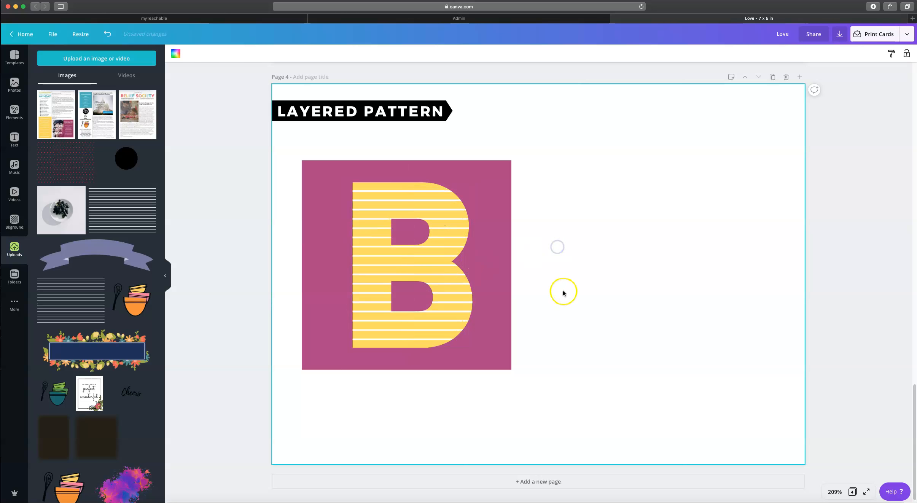
Step: Try offsetting the striped B slightly to the left of the yellow B
click(443, 229)
drag(453, 229, 448, 229)
click(558, 243)
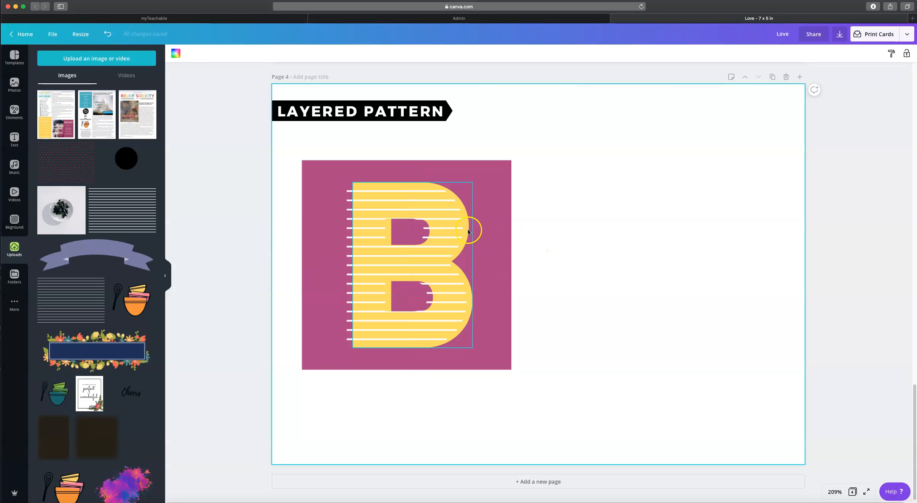
Step: Try offsetting the striped B slightly up and to the right of the yellow B
click(458, 217)
drag(453, 217, 465, 215)
click(544, 227)
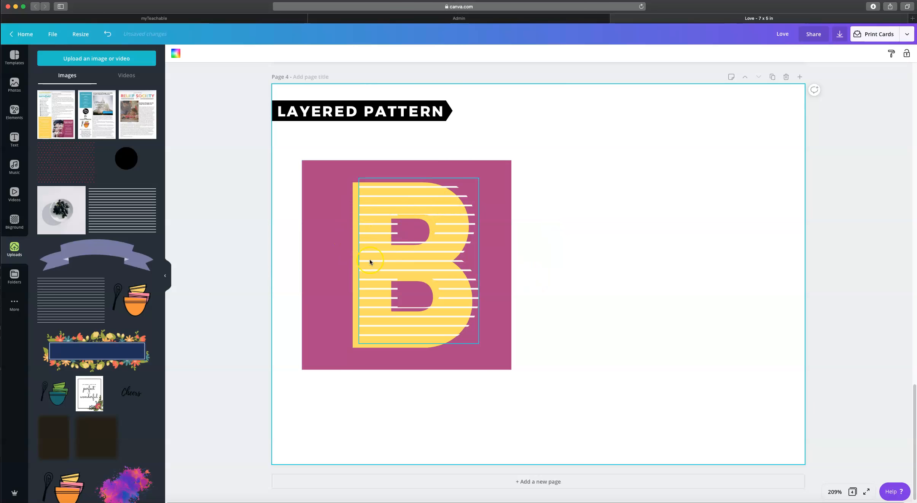
Step: Shift the striped B slightly left of the yellow B, keeping their top and bottom edges level
click(466, 207)
drag(466, 207, 429, 213)
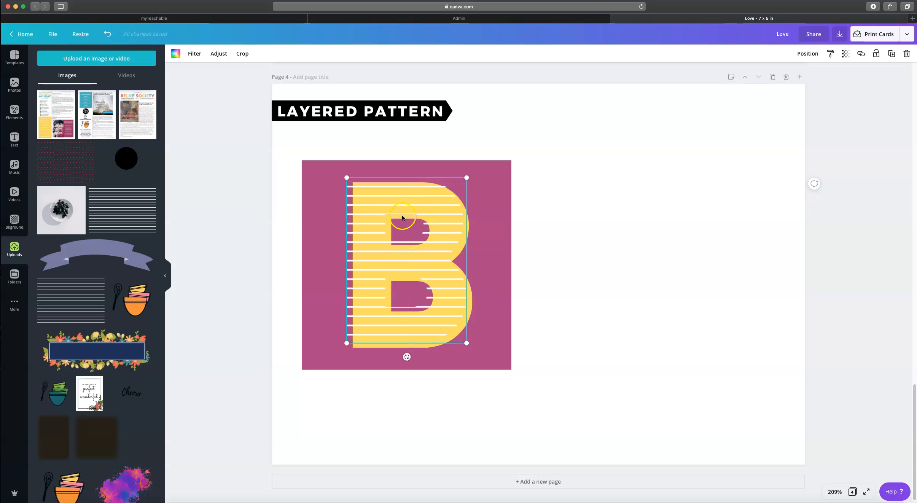
drag(444, 200, 444, 202)
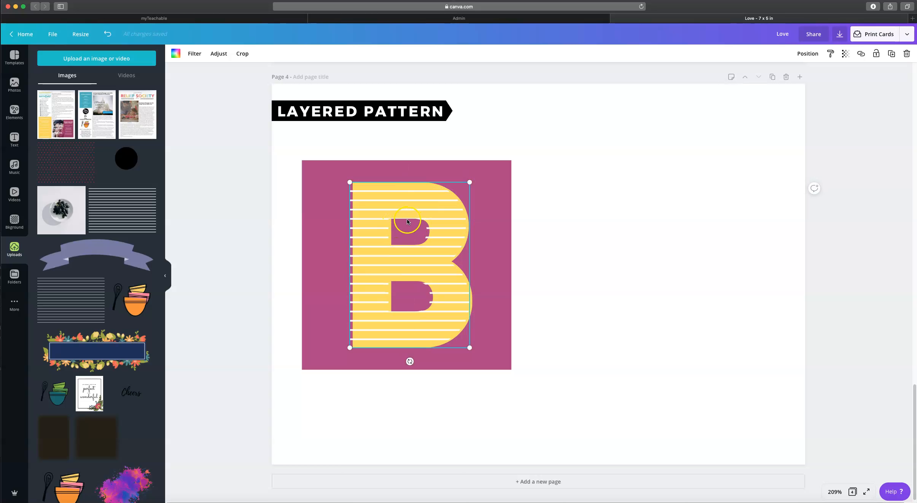